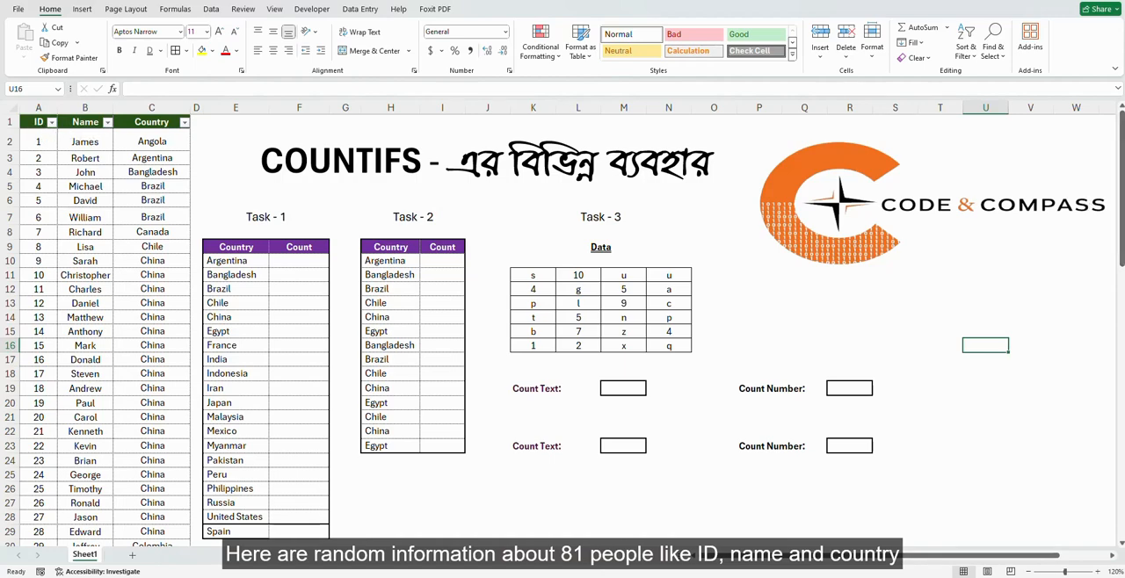
Enter =COUNTIFS(C:C,E10) in cell F10 to count how often Argentina occurs in the Country column.
mouse_move(1121, 189)
left_mouse_down()
mouse_move(1122, 463)
mouse_move(1122, 189)
left_mouse_up()
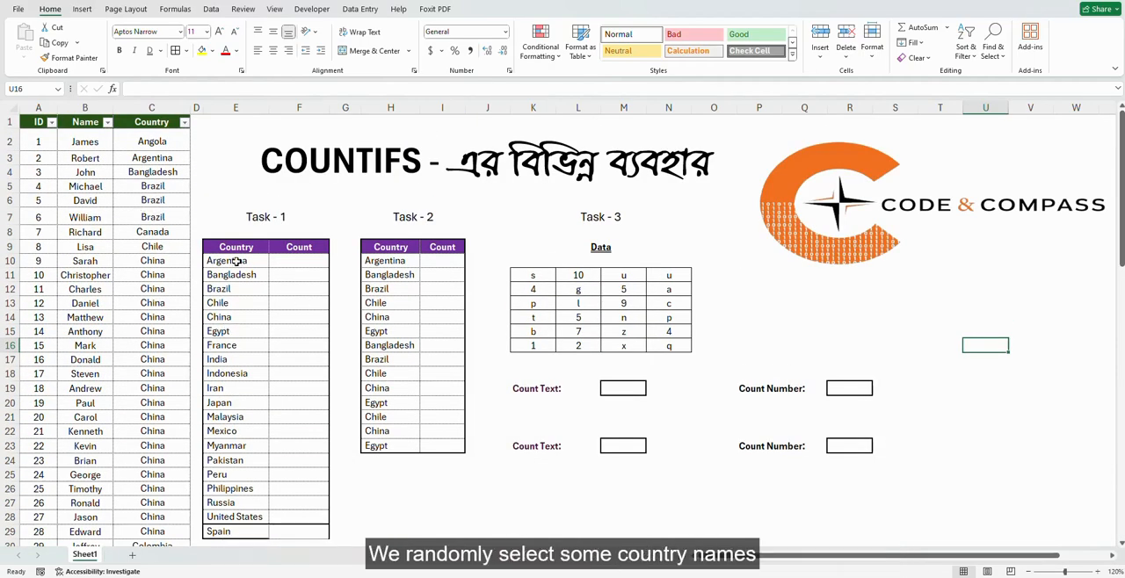
left_click_drag(235, 262, 233, 529)
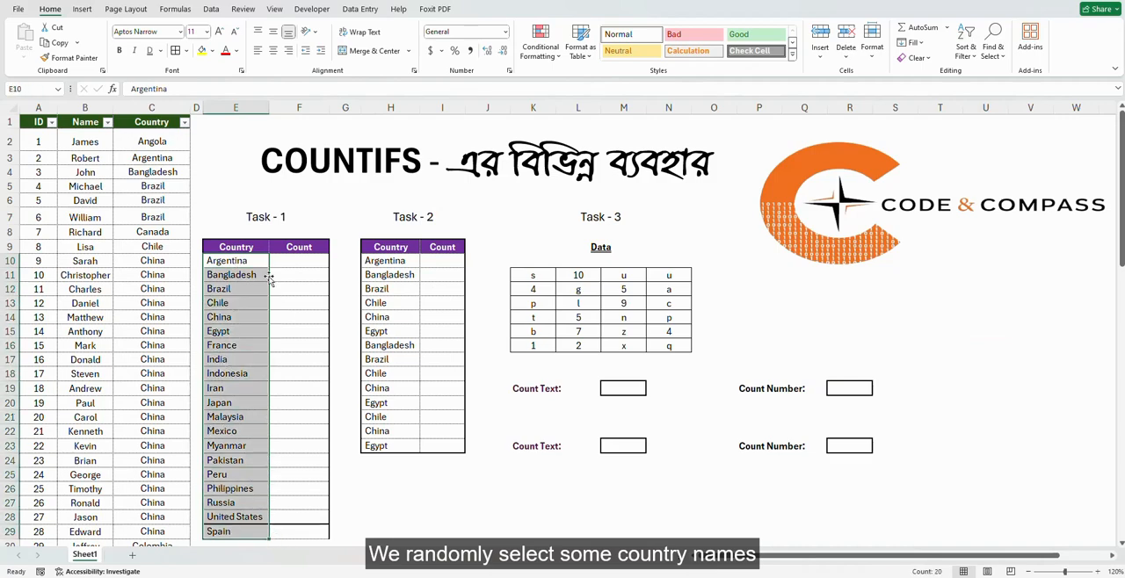
left_click(304, 261)
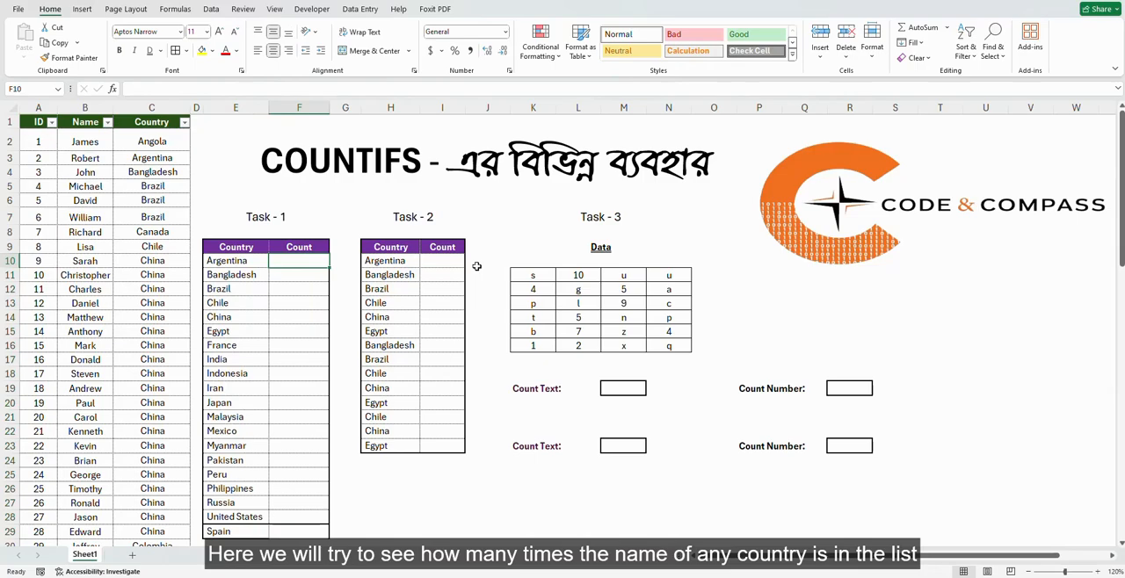
type("=c")
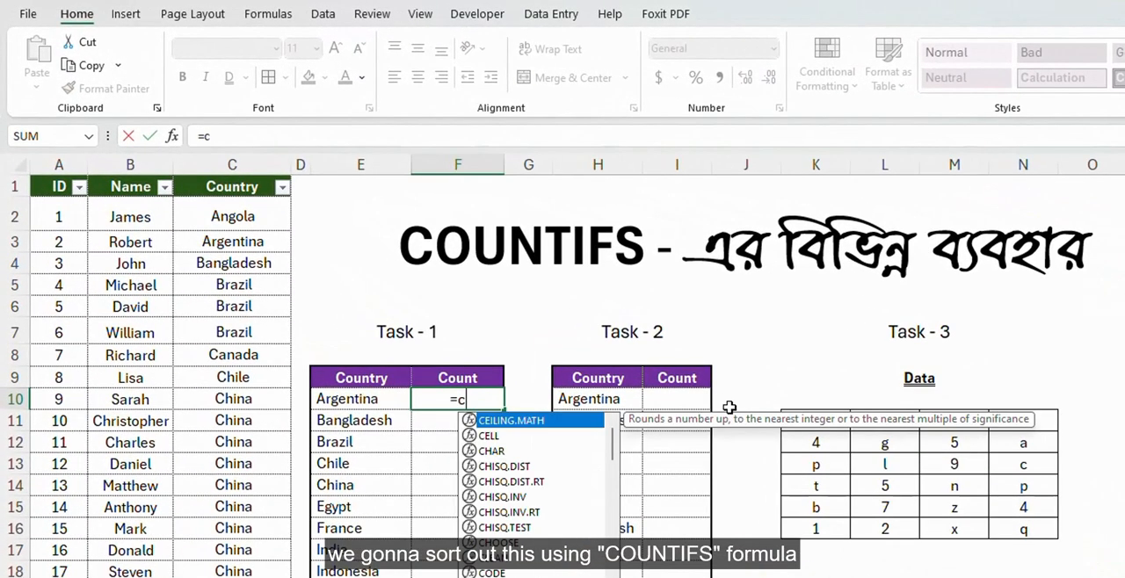
type("o")
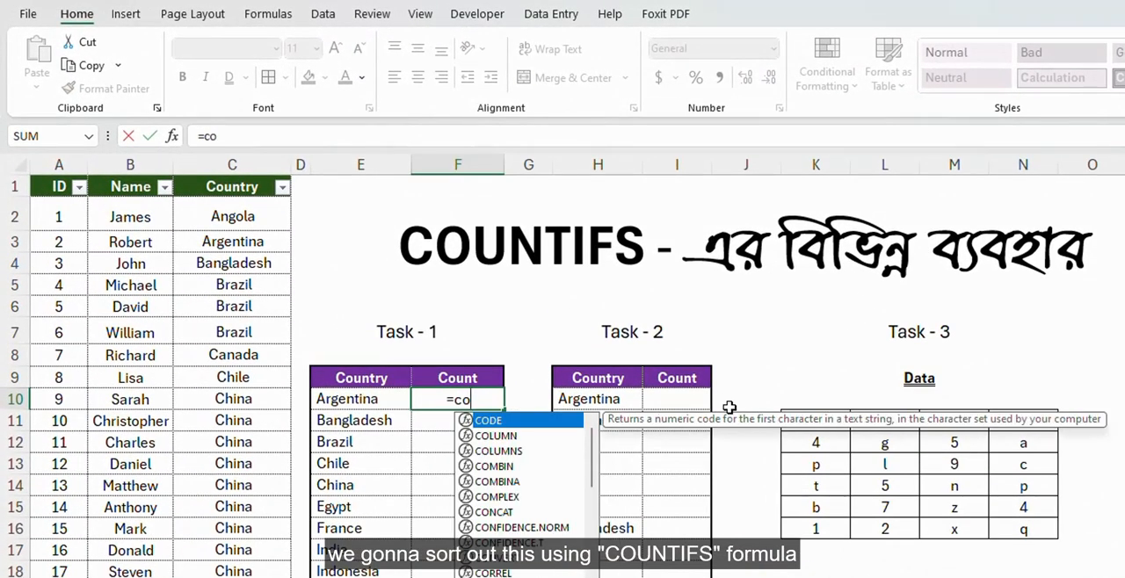
type("u")
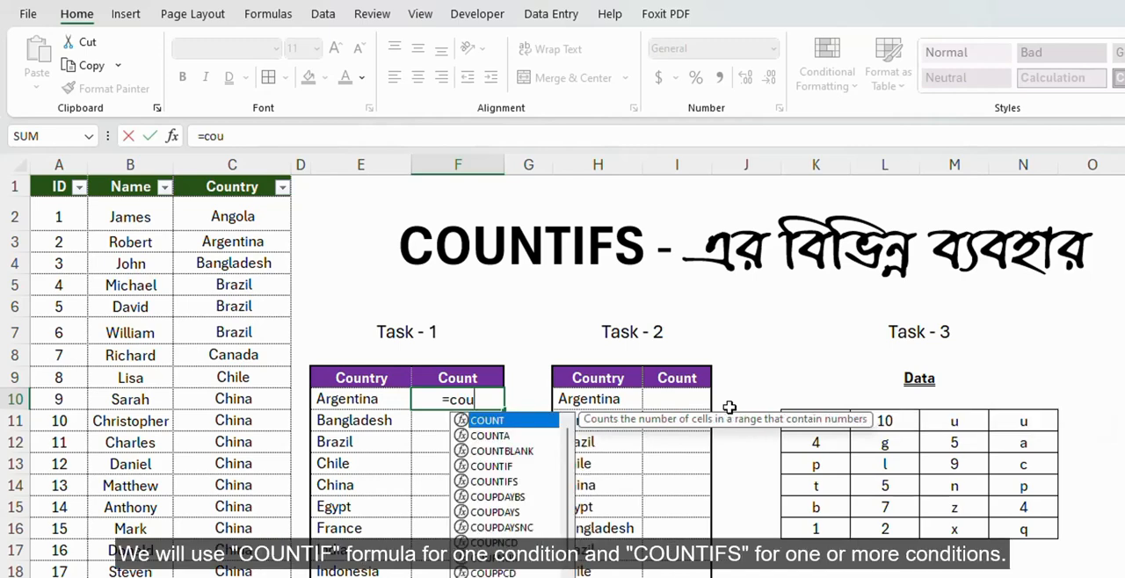
key("Down")
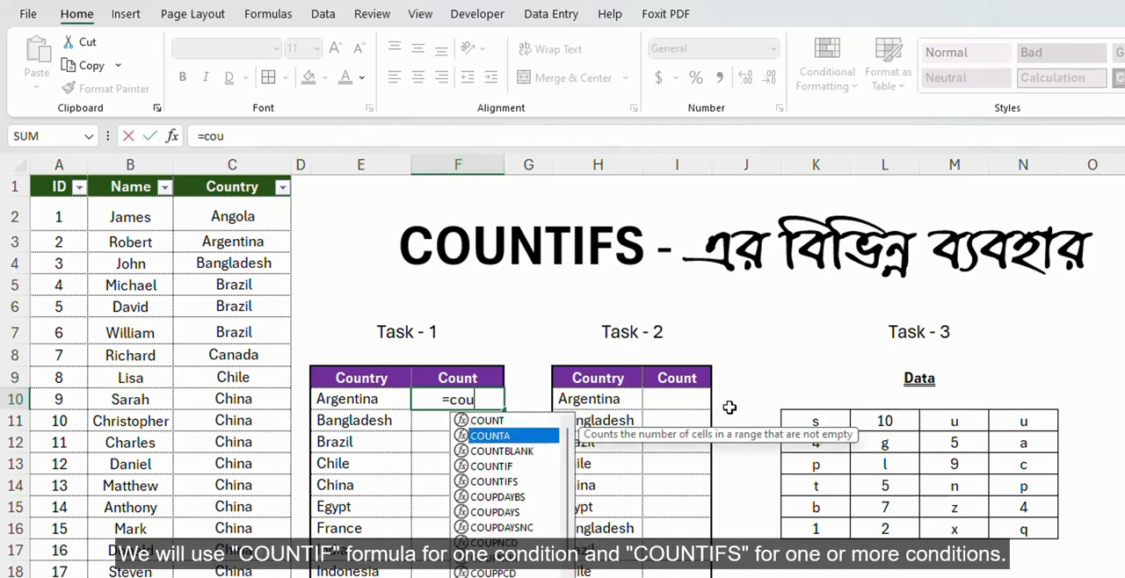
key("Down")
key("Down")
key("Down")
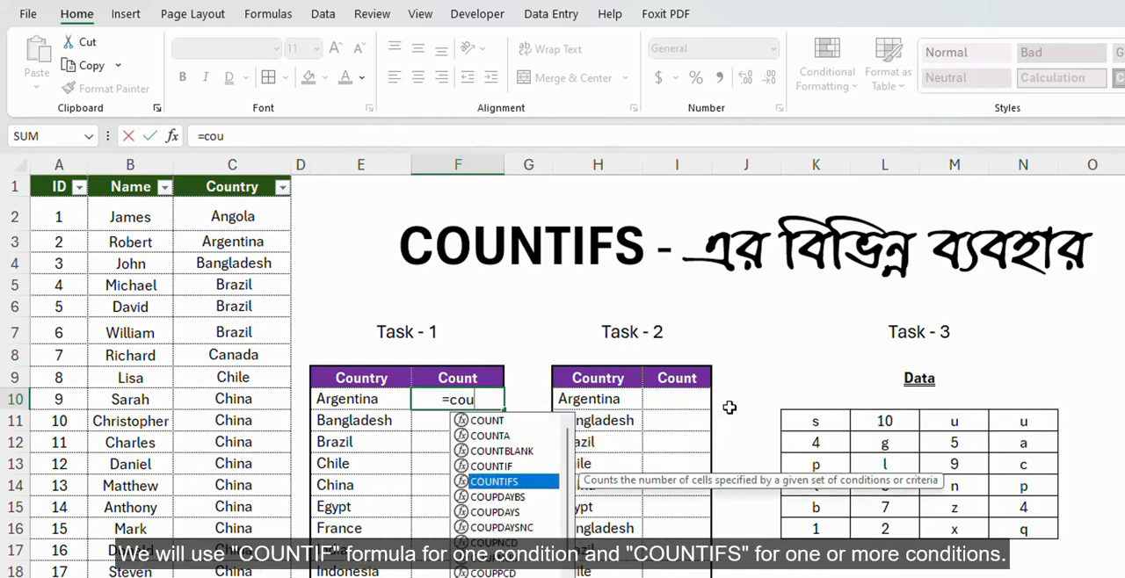
key("Tab")
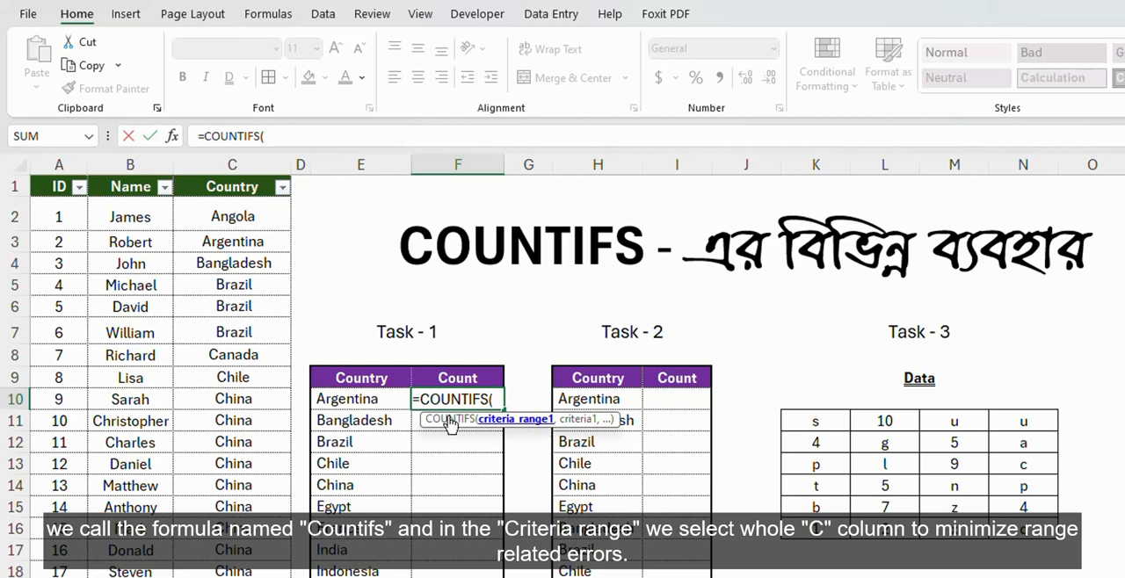
left_click(231, 162)
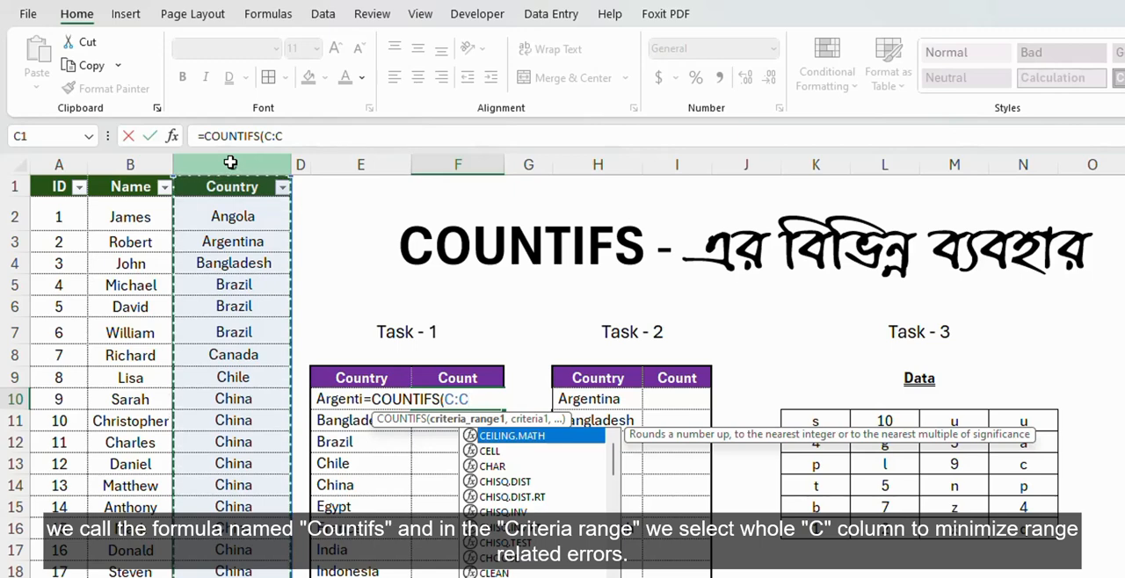
type(",,")
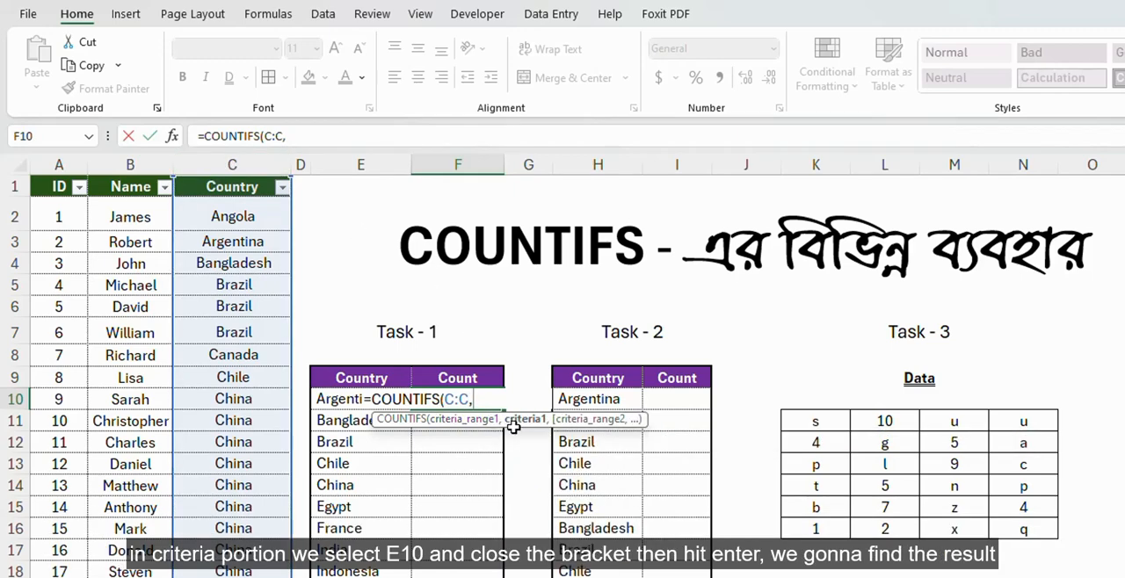
left_click(326, 400)
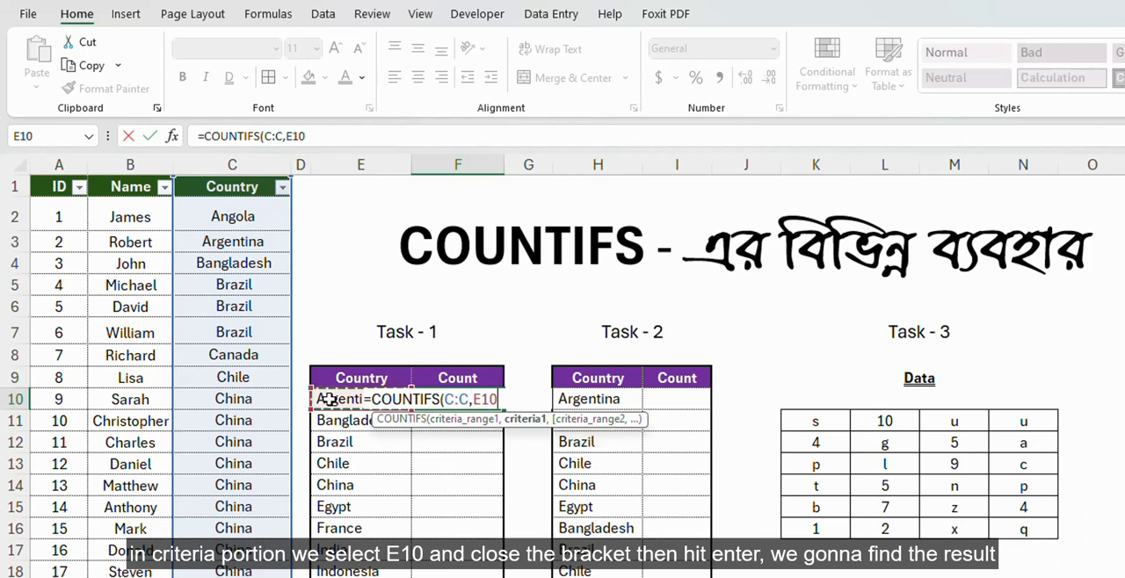
type(")")
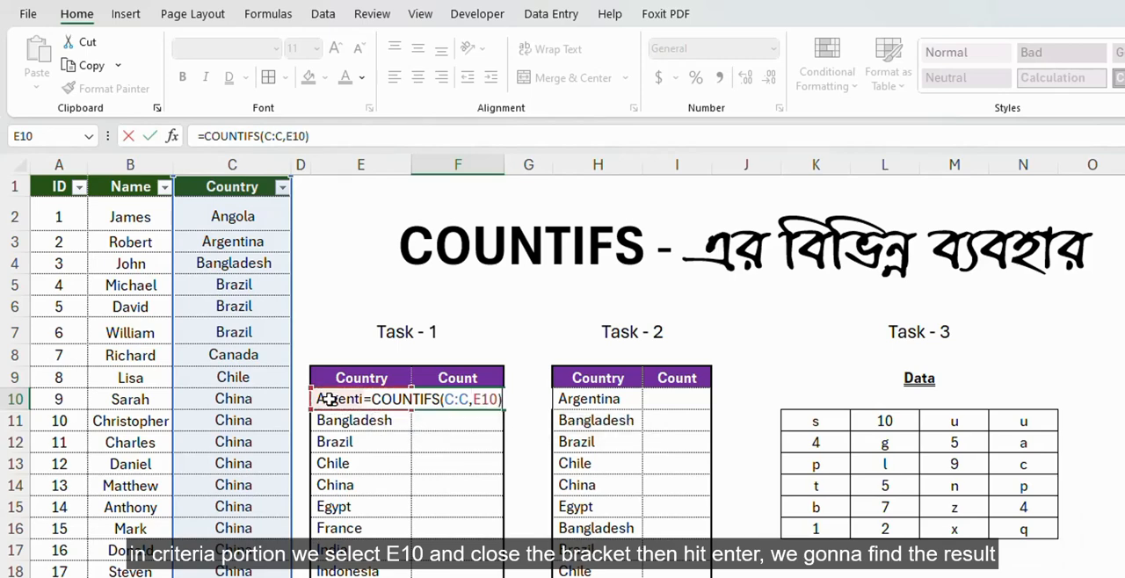
key("Return")
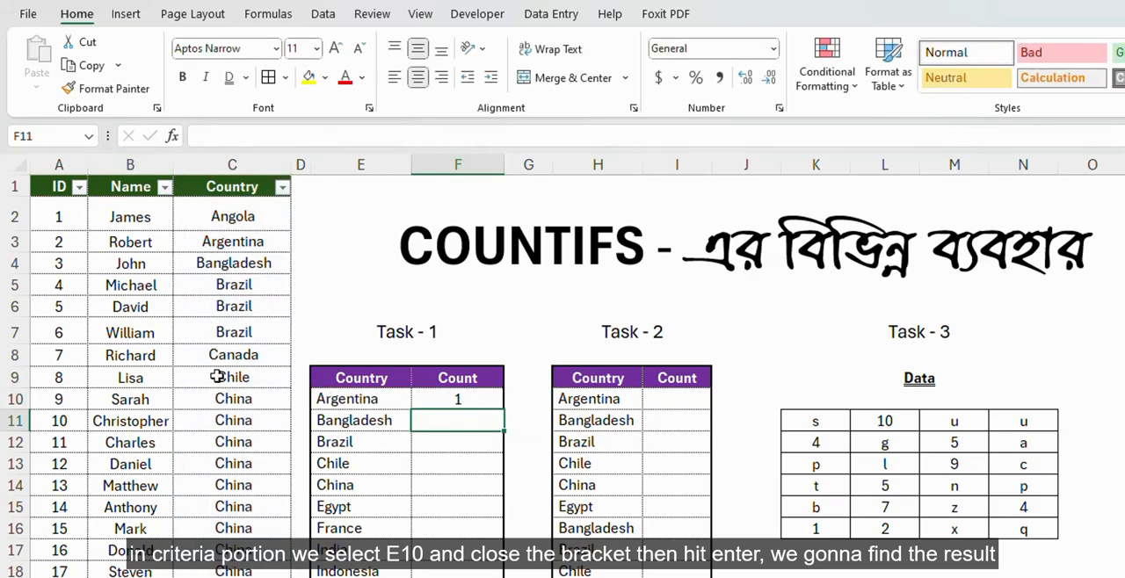
Fill the COUNTIFS formula from F10 down through F29 for all Task - 1 countries.
left_click(218, 243)
left_click(488, 395)
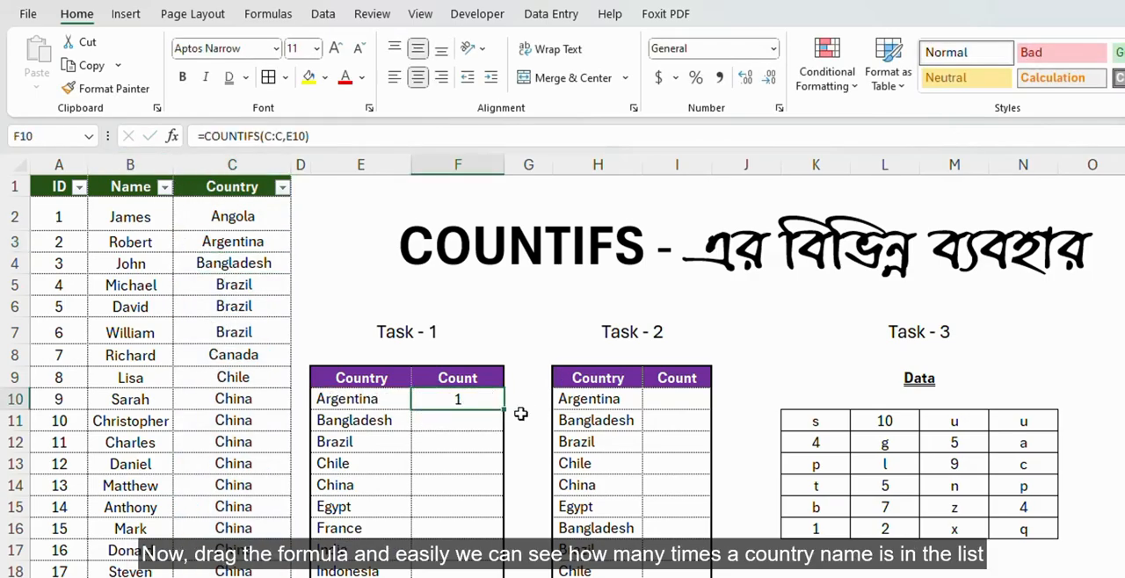
double_click(504, 410)
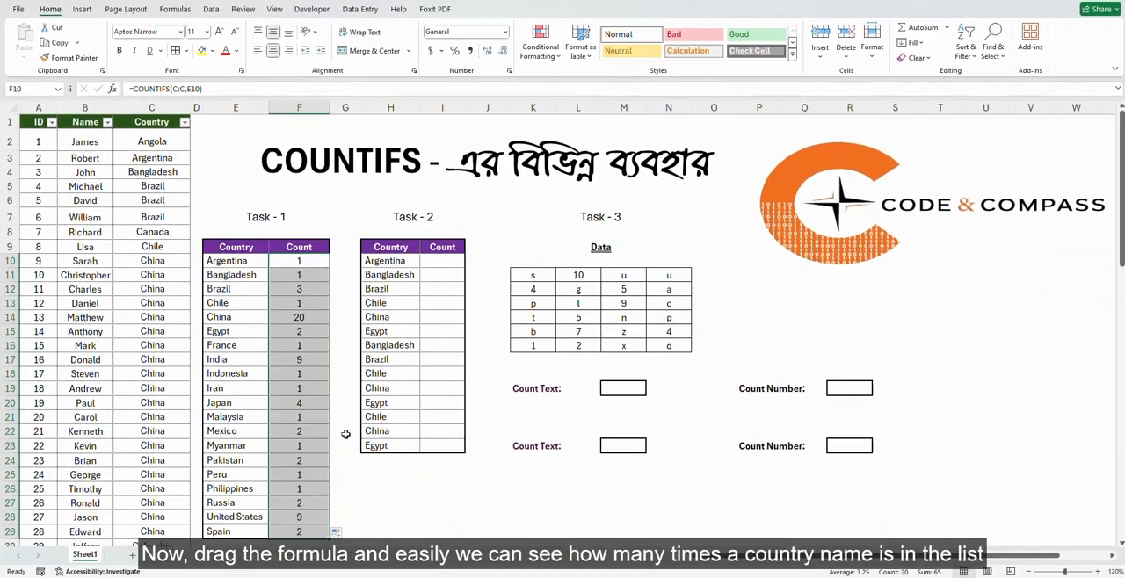
Check the filled Task - 1 count formulas for Bangladesh, Chile and China.
left_click(366, 489)
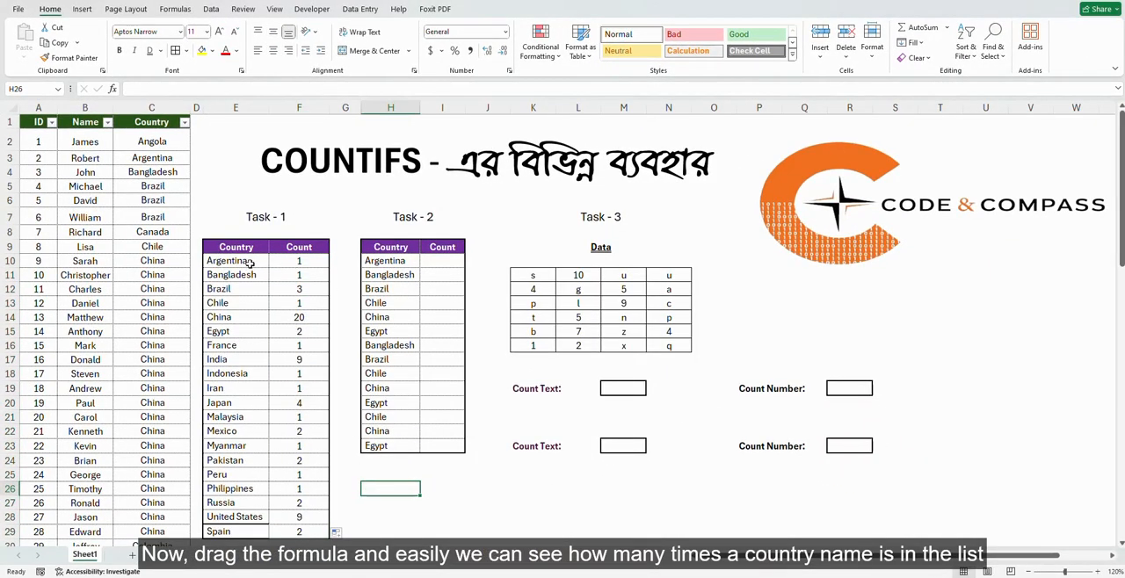
left_click(313, 275)
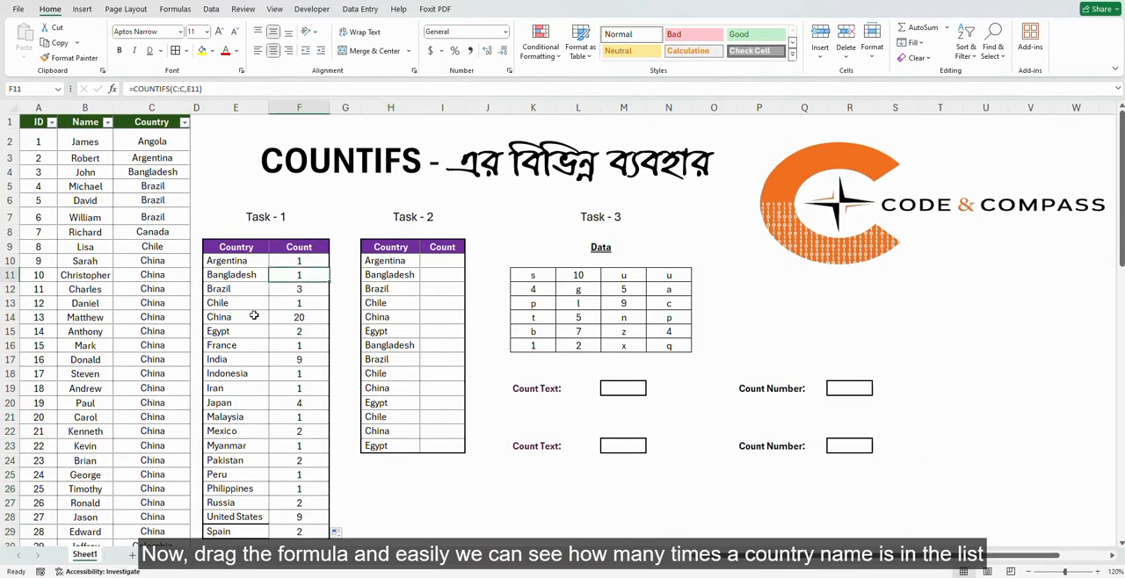
left_click(303, 304)
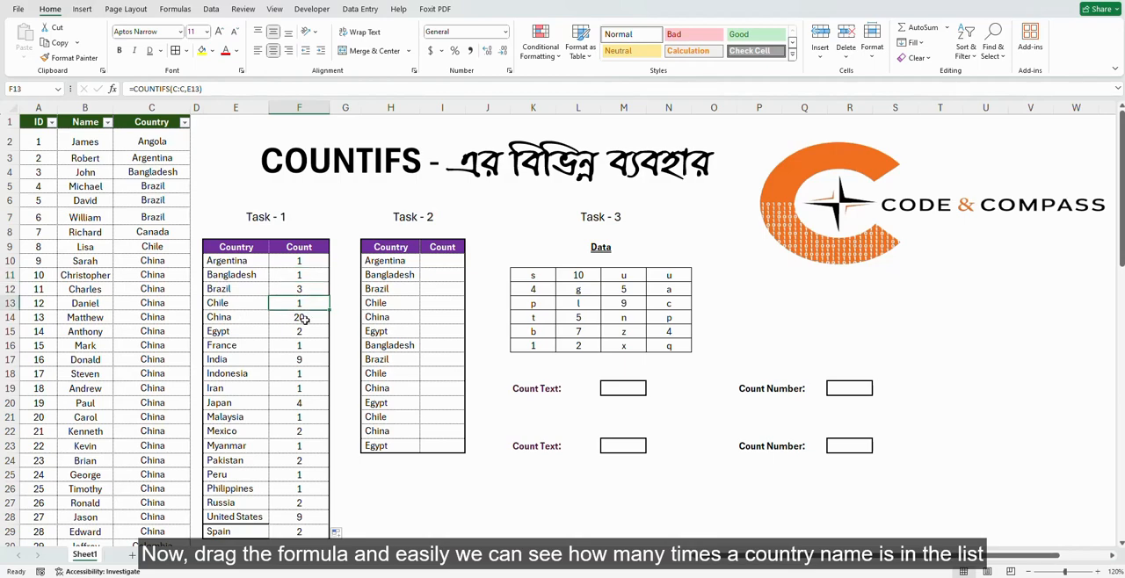
left_click(305, 318)
Filter the data table's Country column to China only and select the filtered country cells to check their count.
left_click(184, 122)
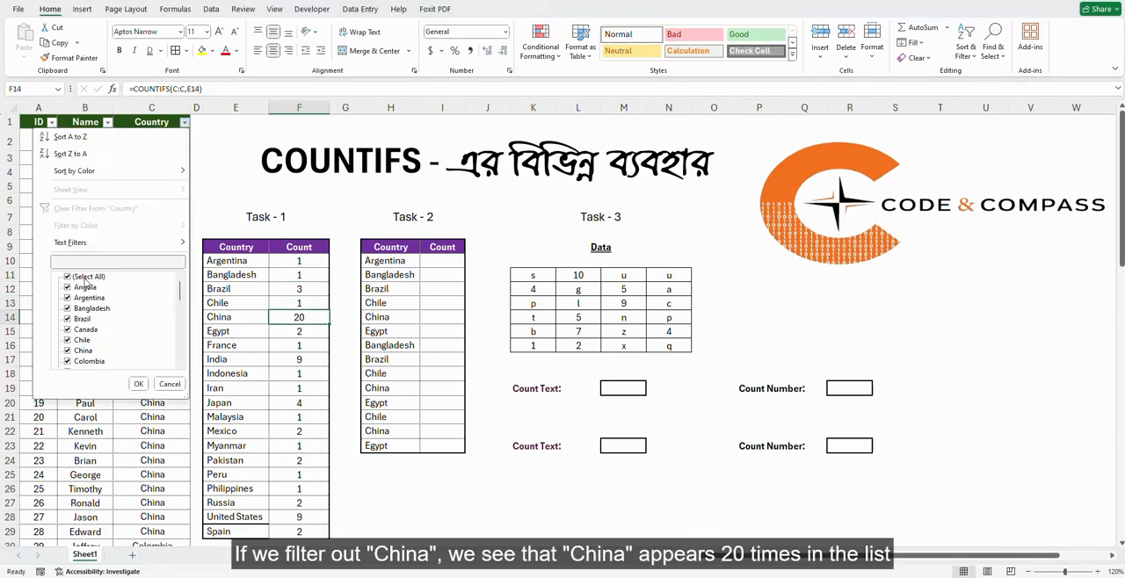
left_click(84, 277)
left_click(88, 351)
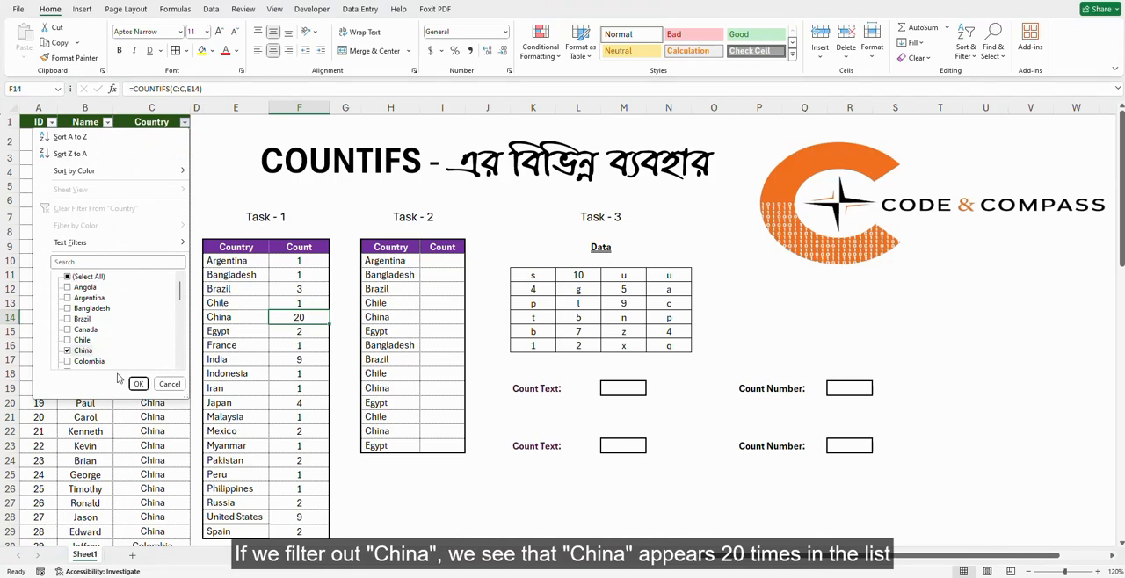
left_click(138, 384)
left_click_drag(157, 130, 158, 407)
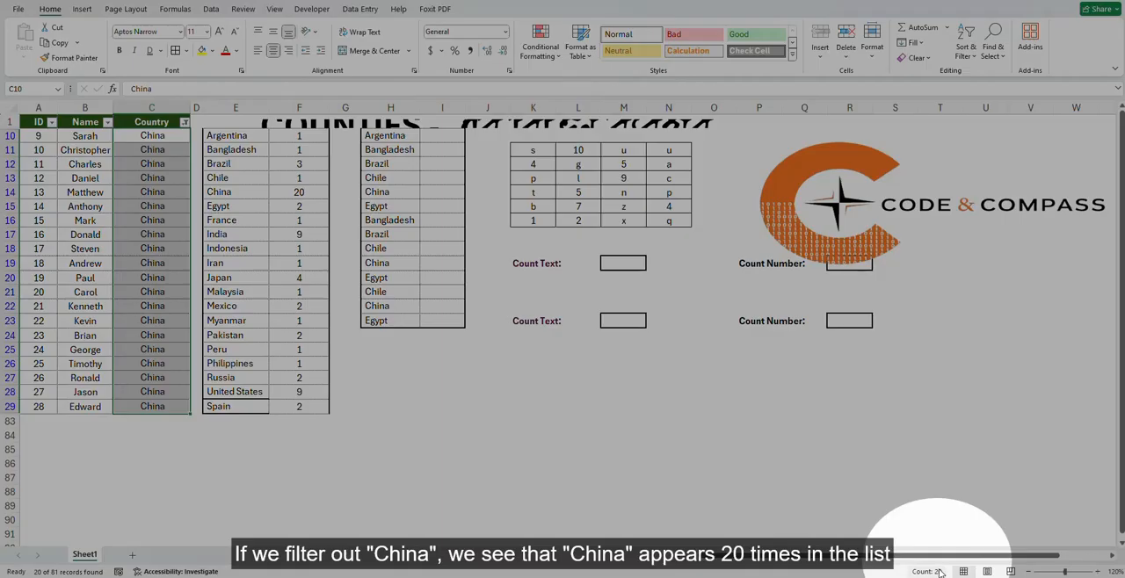
Restore all countries in the data table by removing the China filter from the Country column.
left_click(185, 122)
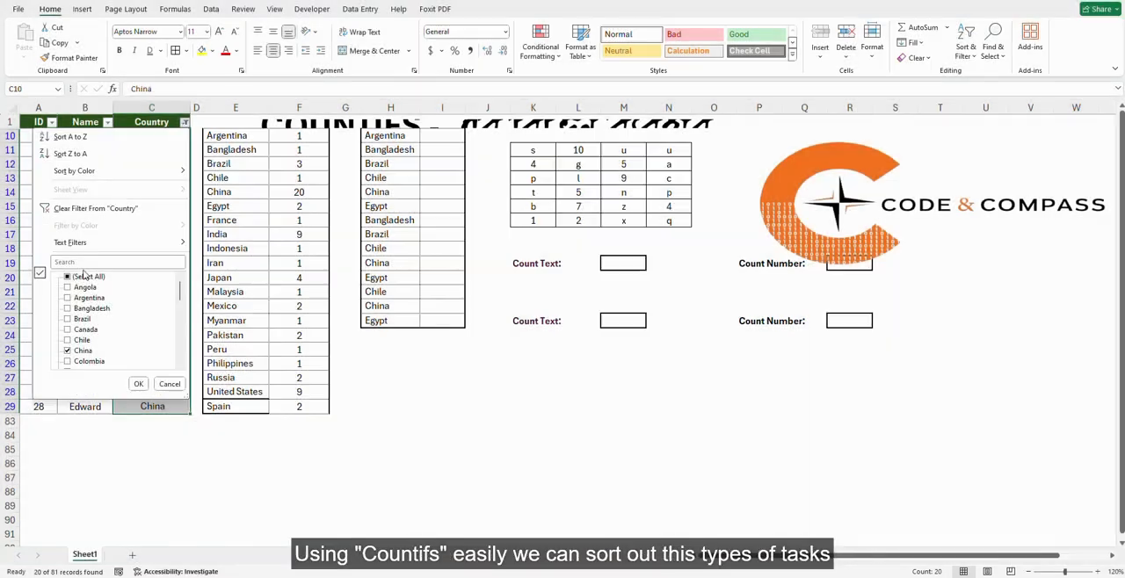
left_click(88, 276)
left_click(138, 385)
left_click(310, 216)
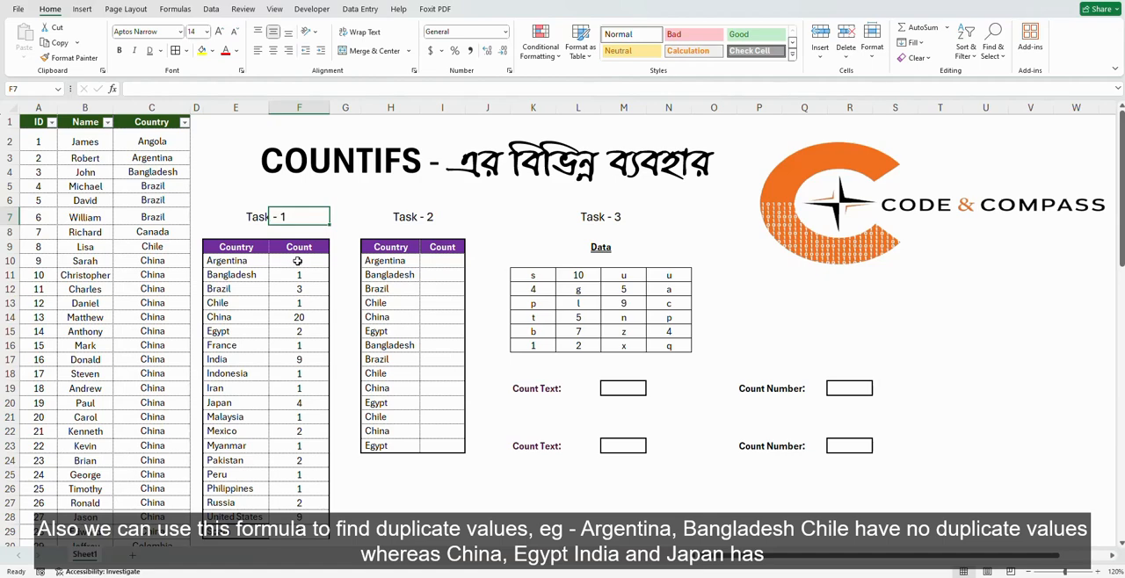
Review the Task - 1 counts for Argentina, Chile, China, Egypt, India and Japan to compare single and duplicate entries.
left_click(249, 264)
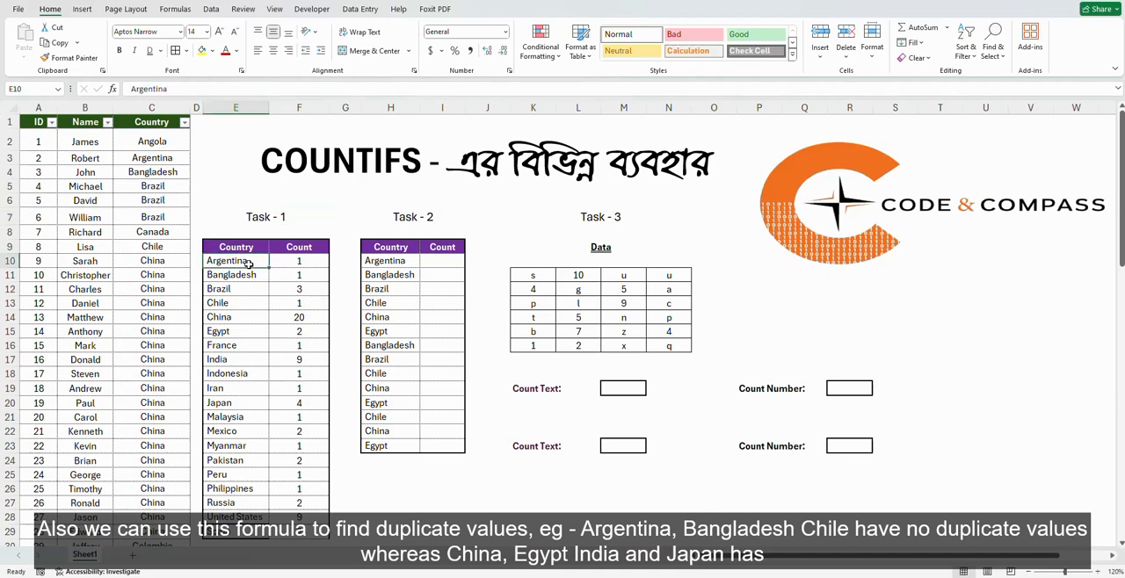
left_click(246, 306)
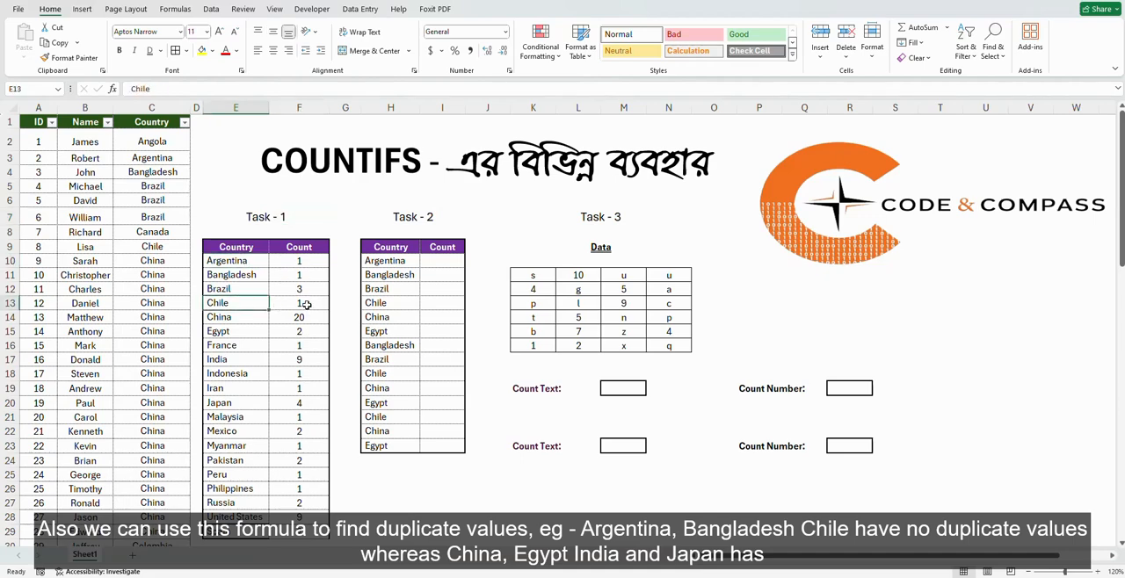
left_click(228, 321)
left_click(230, 331)
left_click(242, 359)
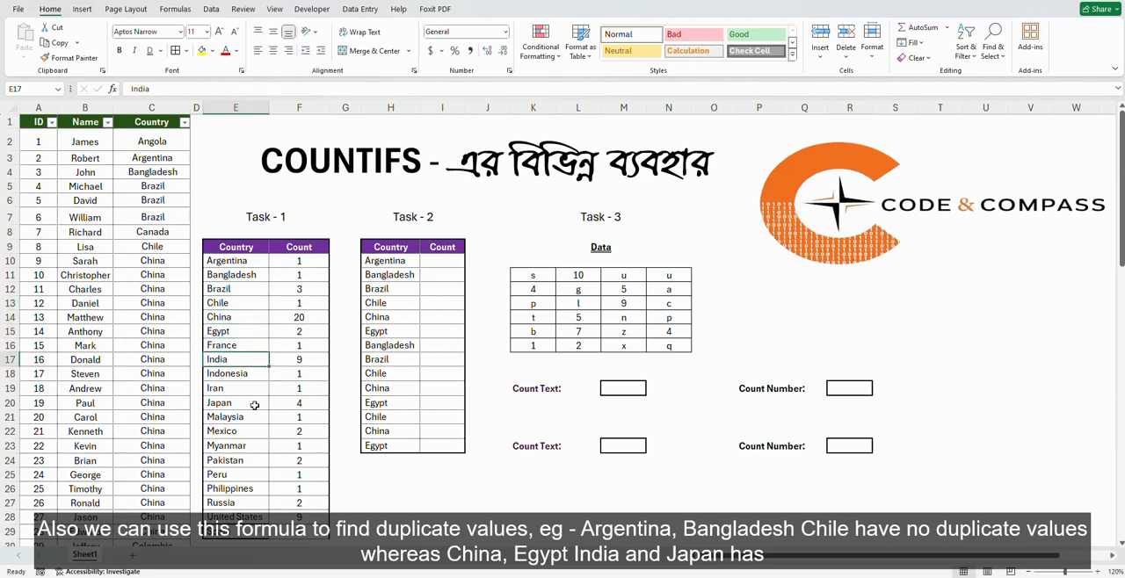
left_click(268, 404)
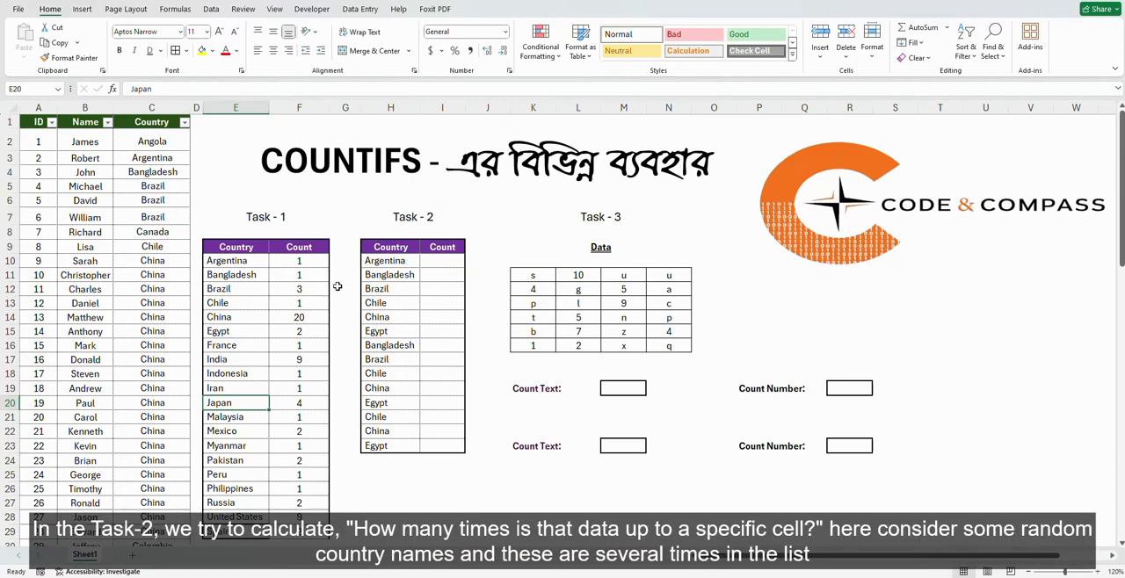
Examine the Task - 2 country list for repeated names such as Bangladesh, Brazil and Chile.
left_click_drag(377, 261, 382, 328)
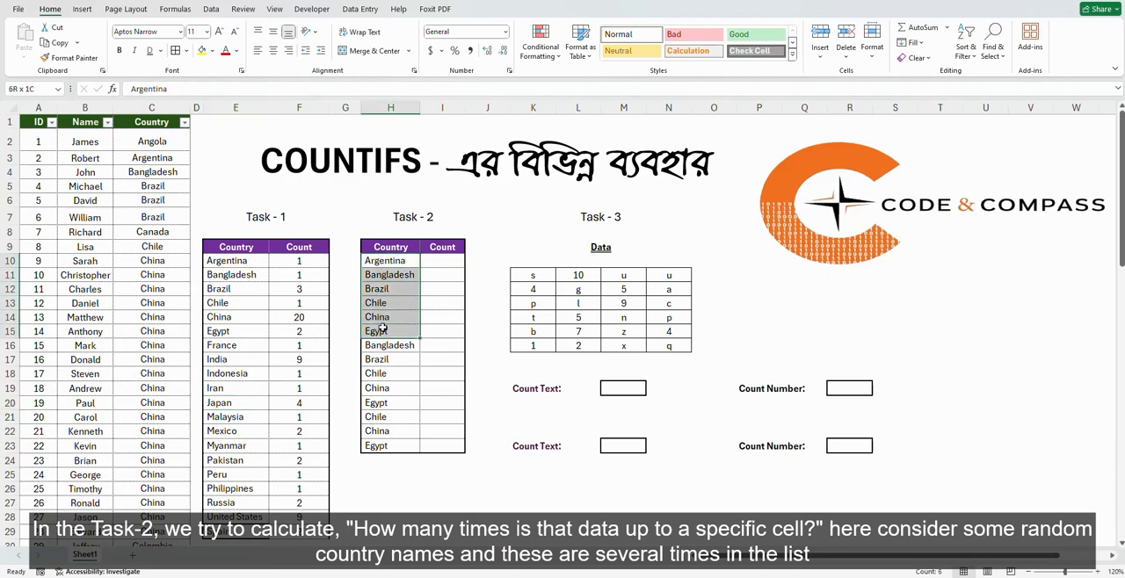
left_click(390, 274)
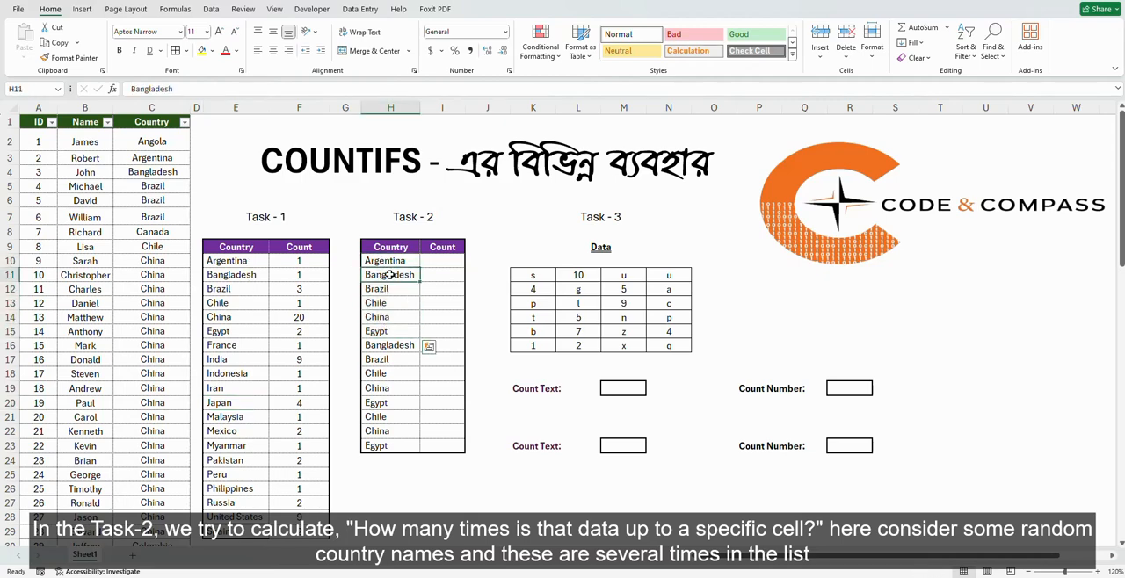
left_click(387, 347)
left_click_drag(387, 346, 388, 374)
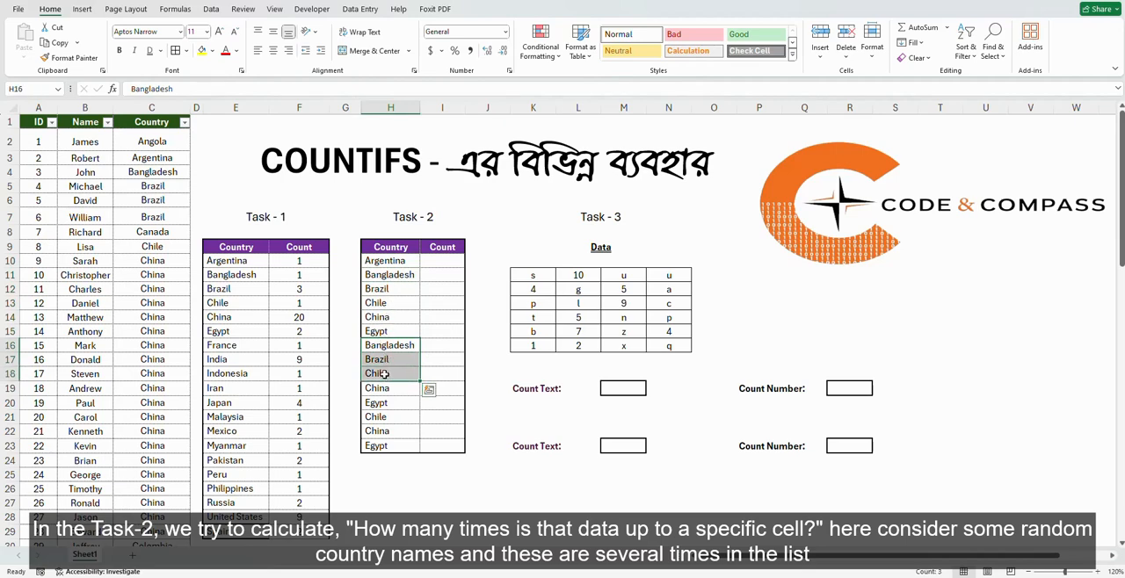
Enter a COUNTIFS formula in Task - 2's first Count cell, I10, with range H10:H10 and criterion H10.
left_click(439, 261)
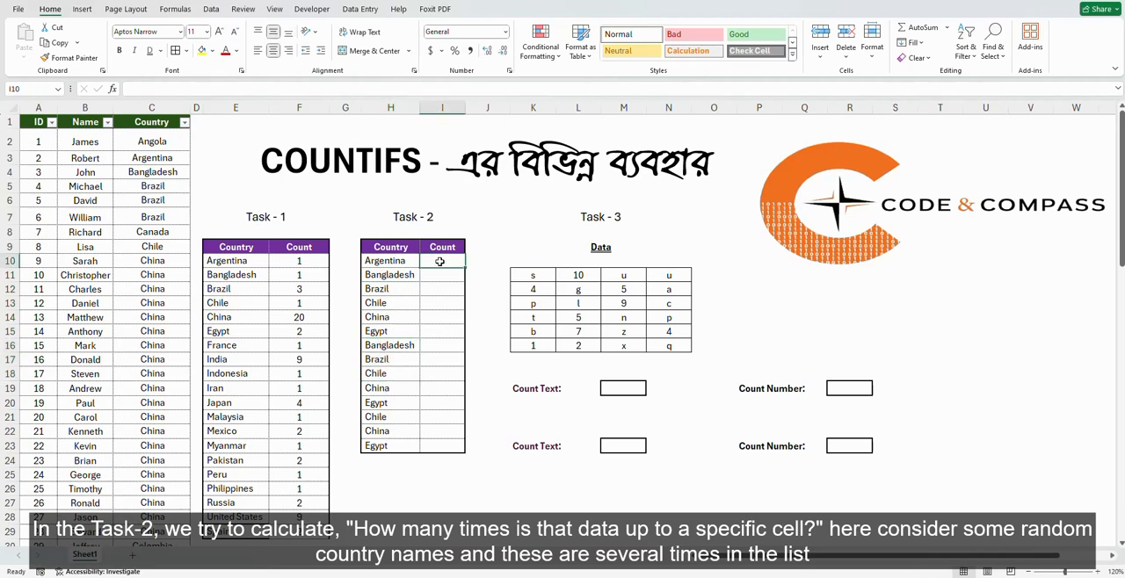
type("=c")
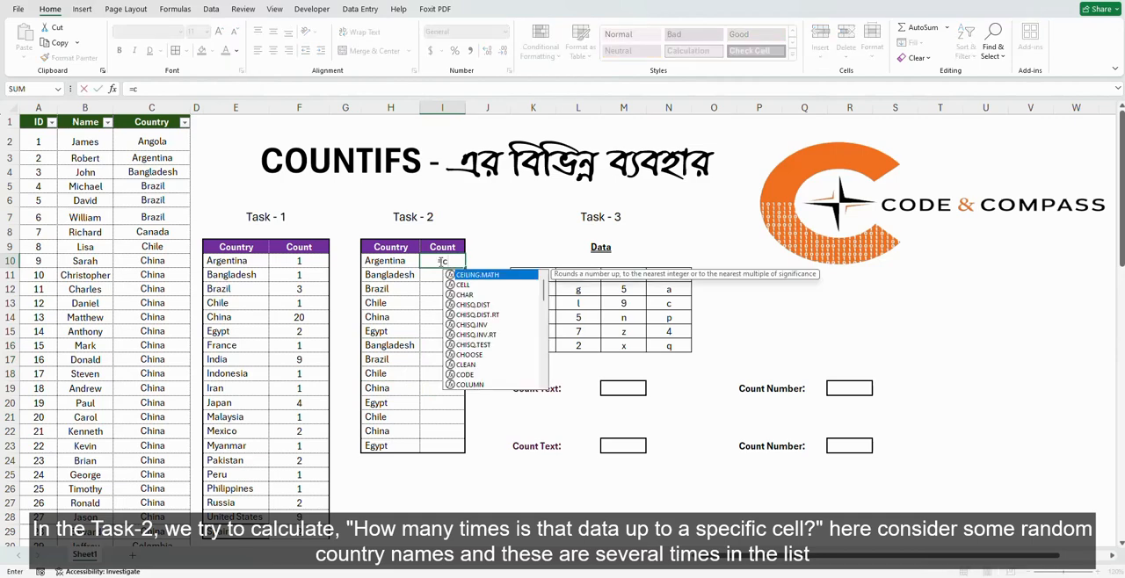
type("o")
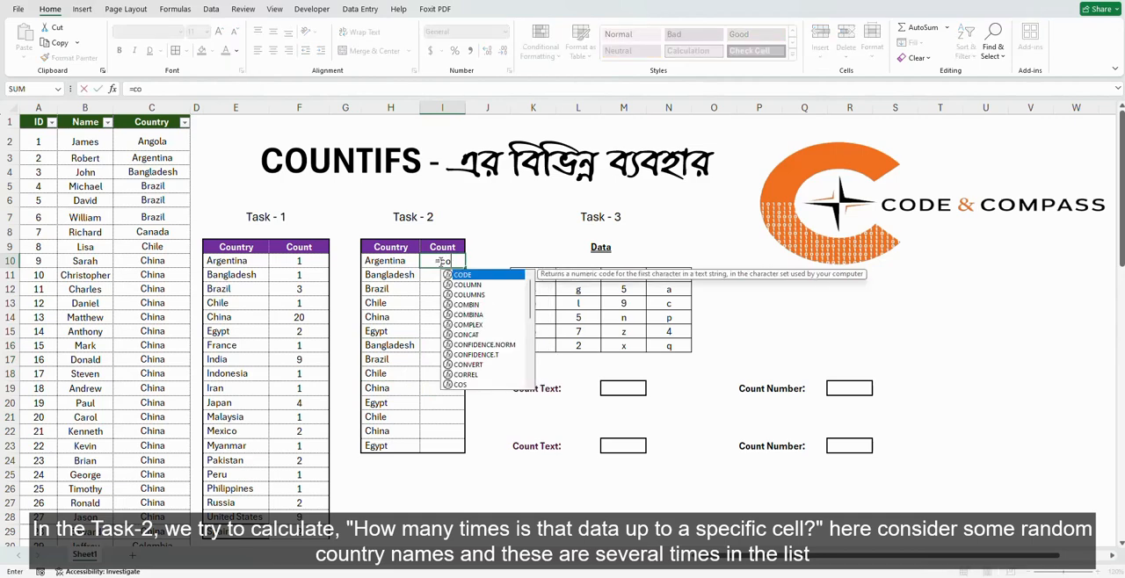
type("u")
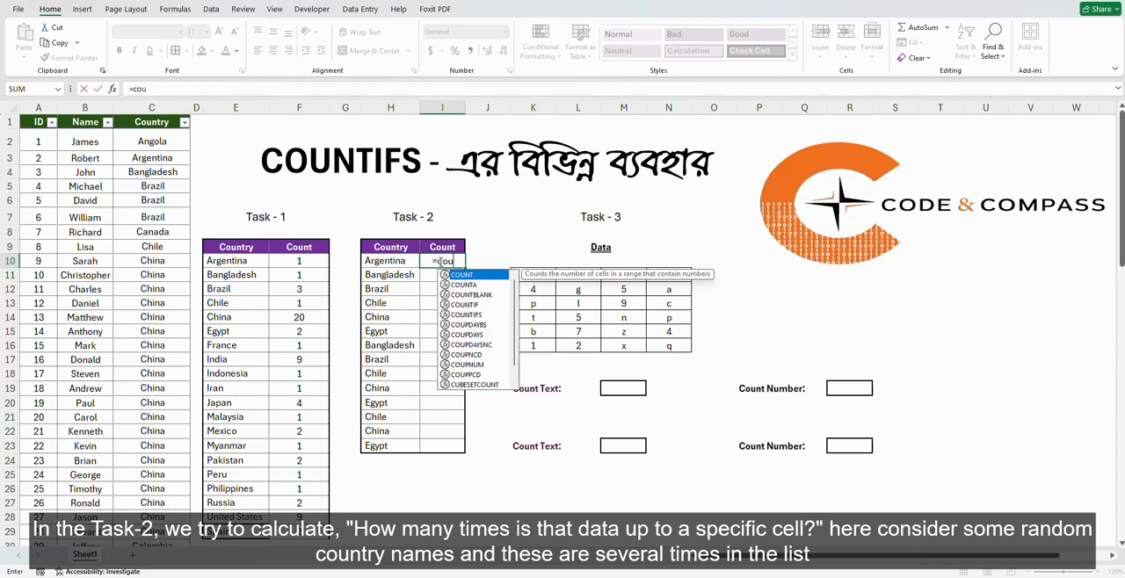
key("Down")
key("Down")
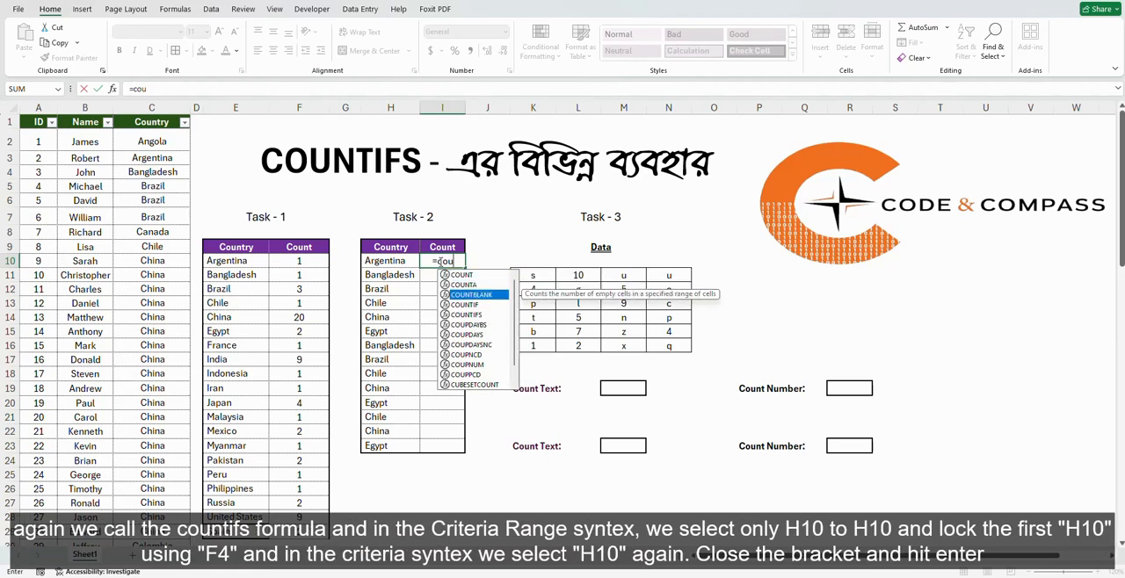
key("Down")
key("Down")
key("Tab")
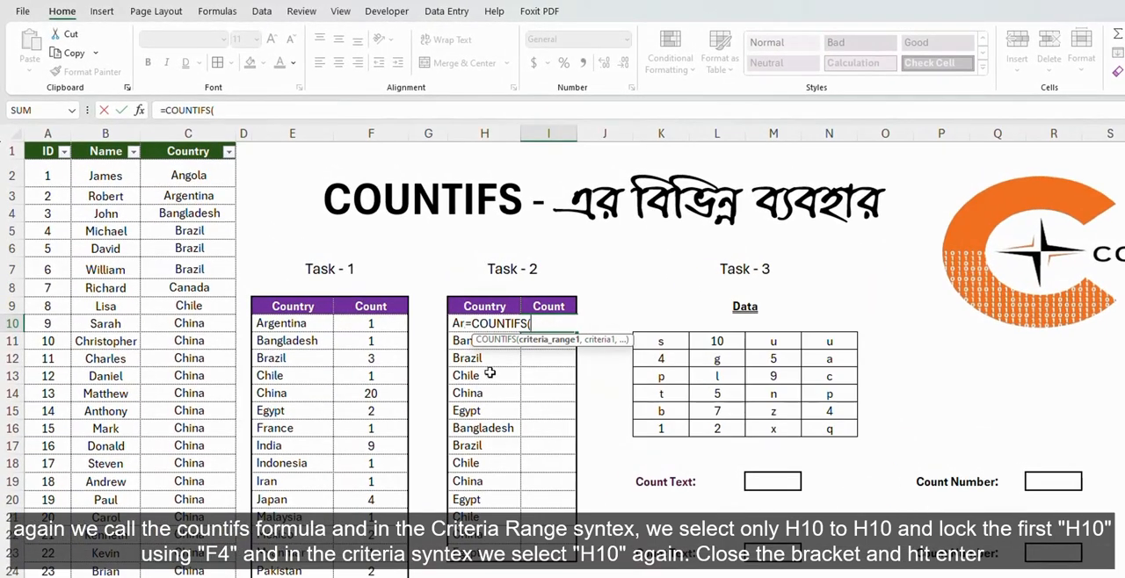
left_click(457, 324)
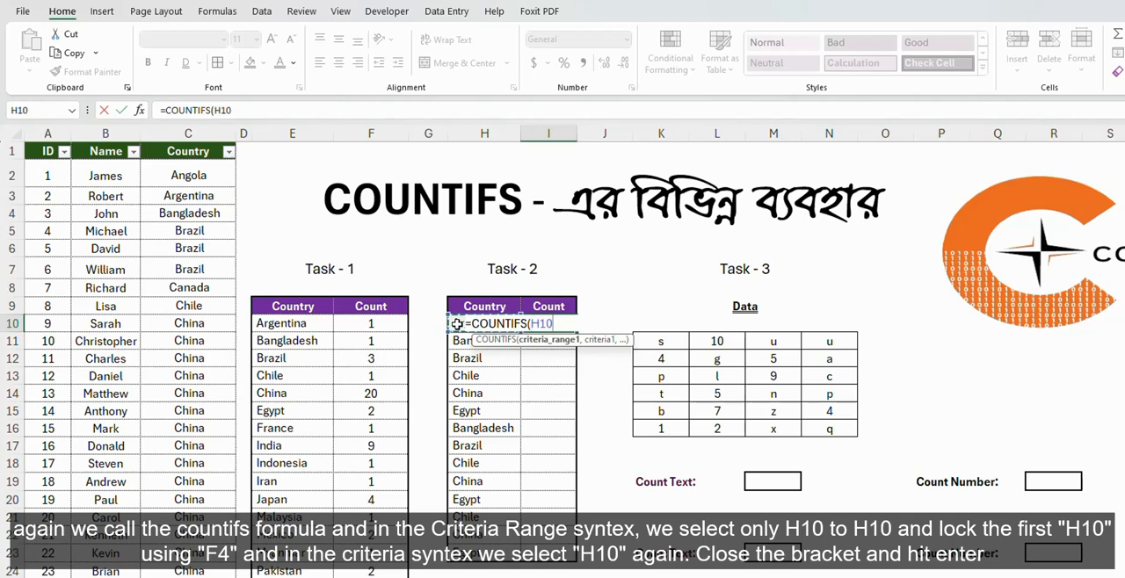
type(":")
left_click(457, 324)
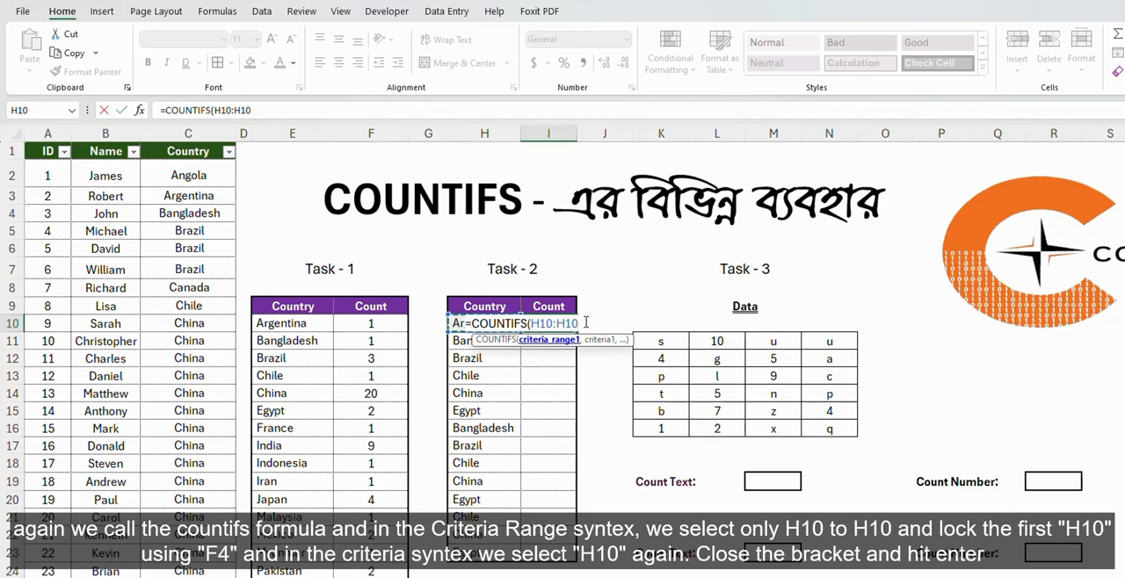
type(",")
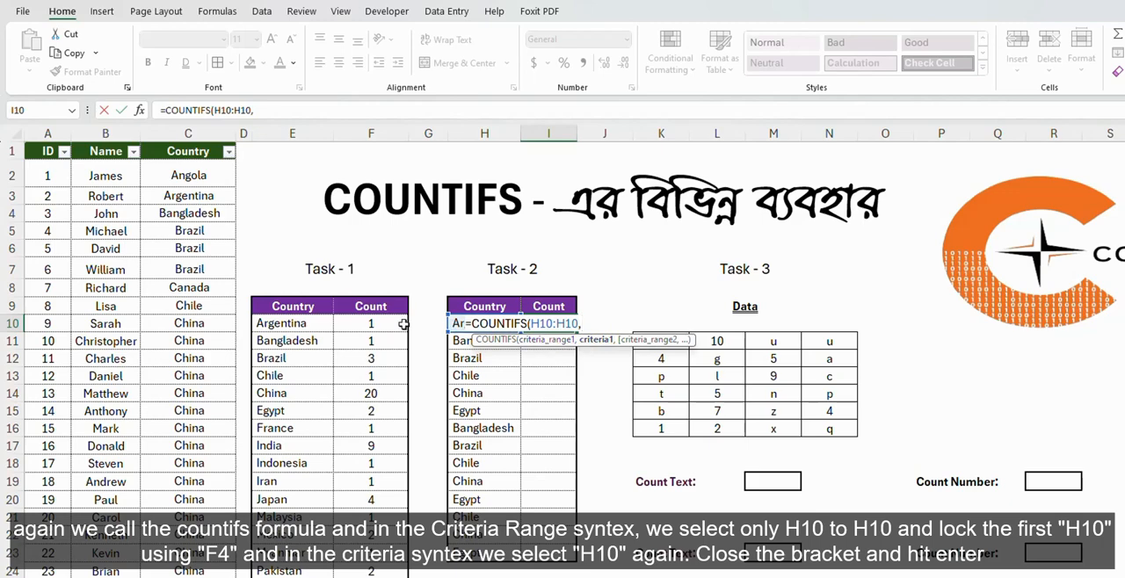
left_click(457, 324)
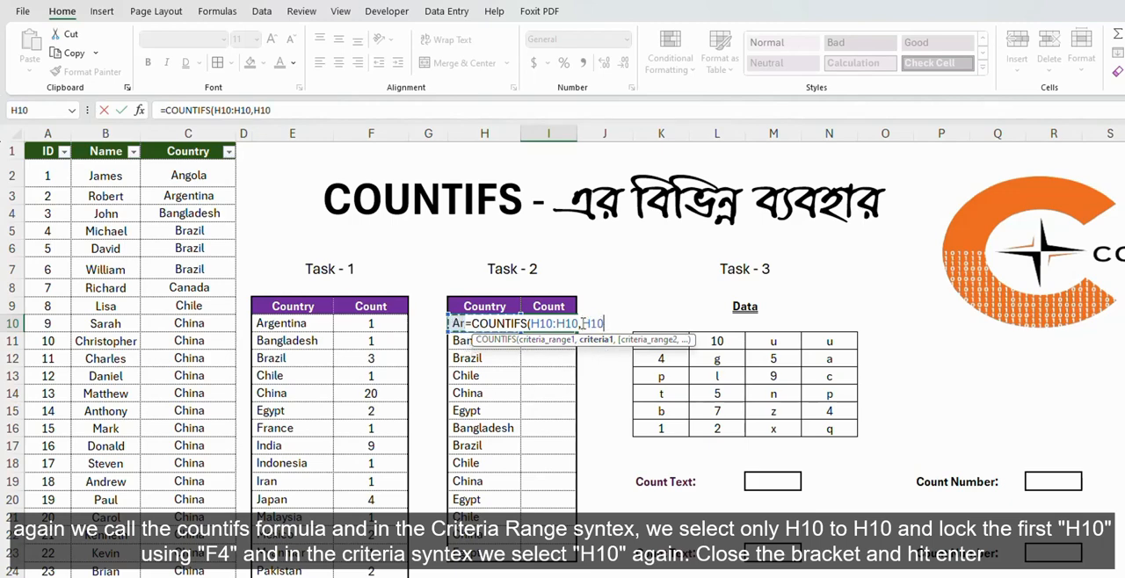
Make the range's first H10 reference absolute as $H$10, complete I10's formula and fill it down the Task - 2 Count column.
left_click(538, 324)
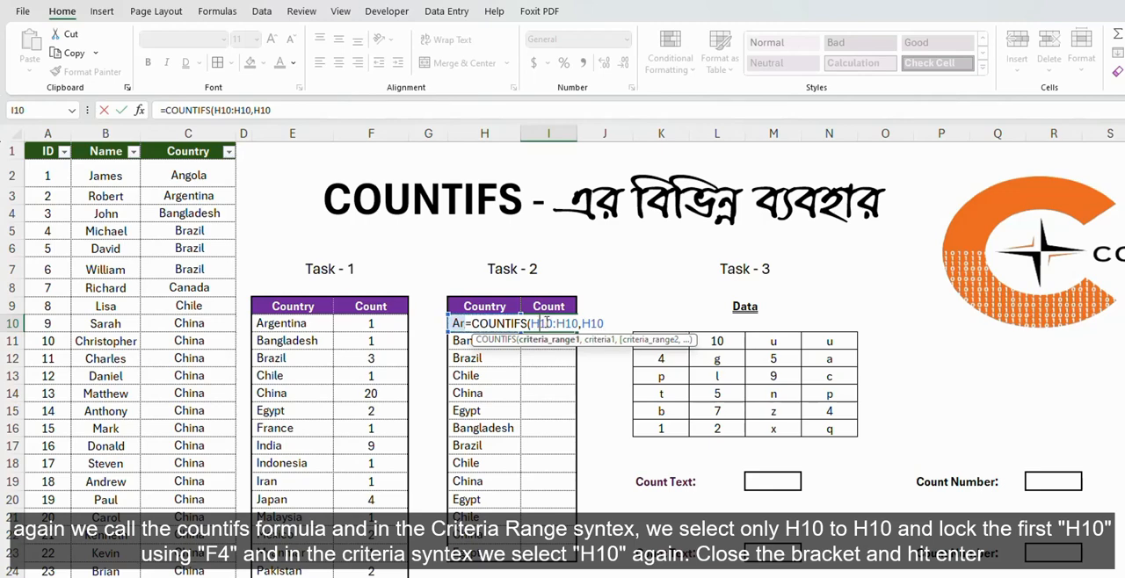
key("F4")
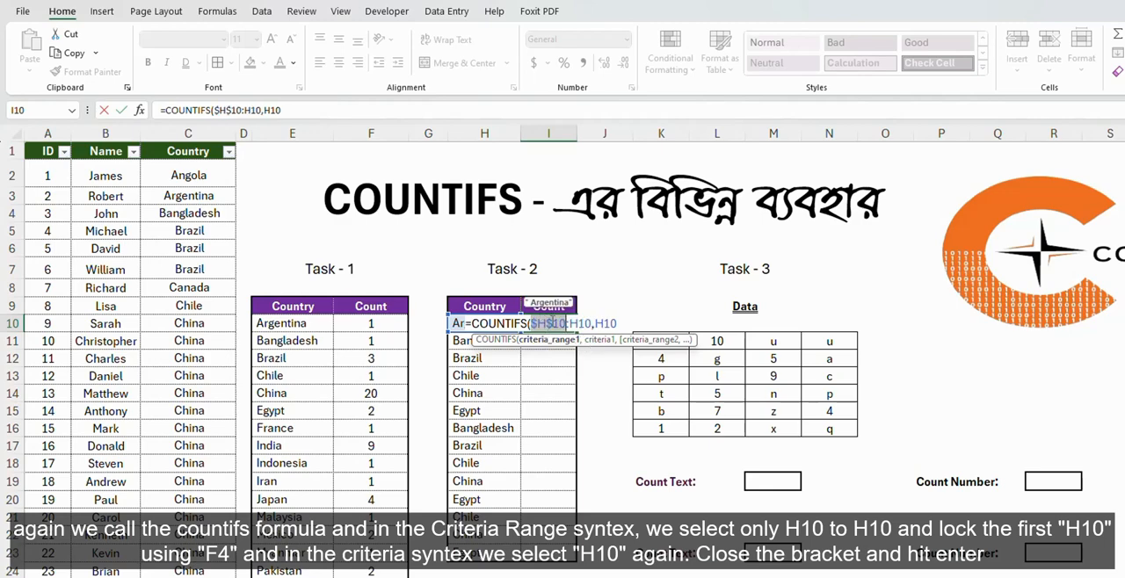
left_click(622, 322)
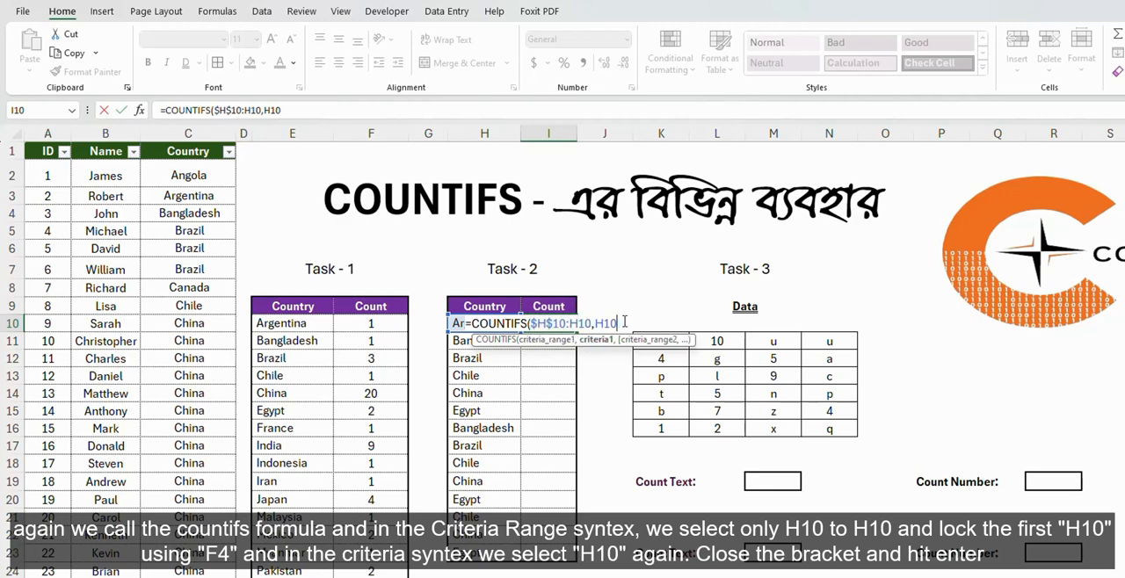
type(")")
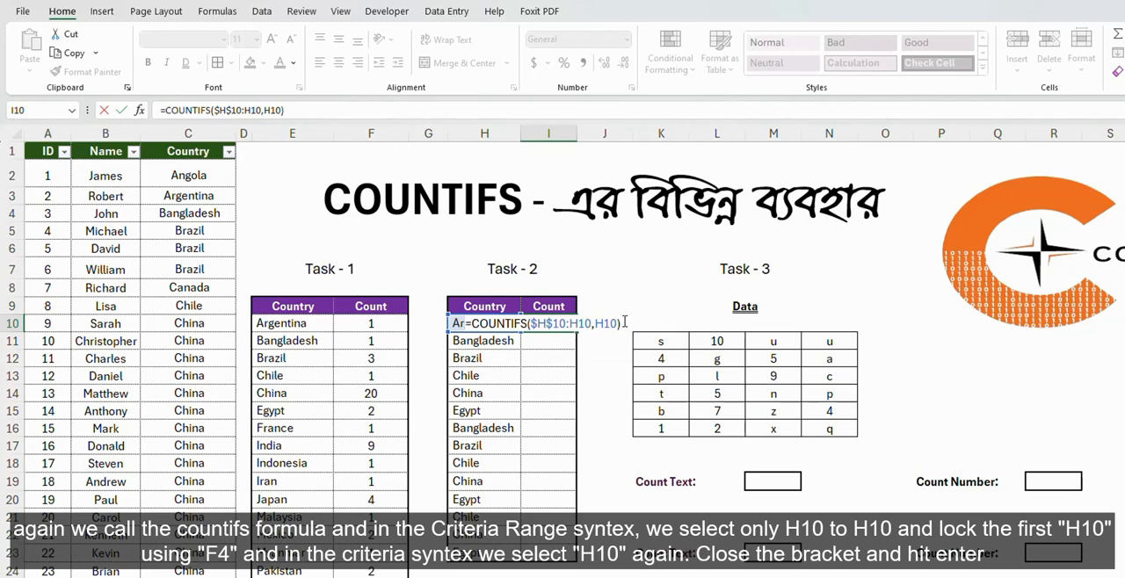
key("Return")
left_click(563, 325)
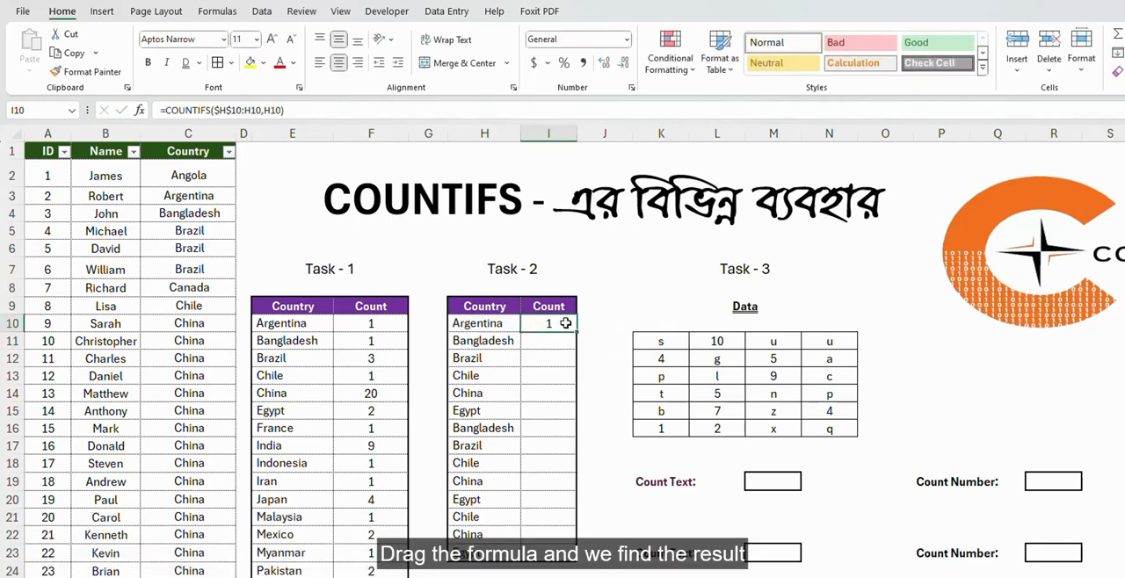
double_click(576, 330)
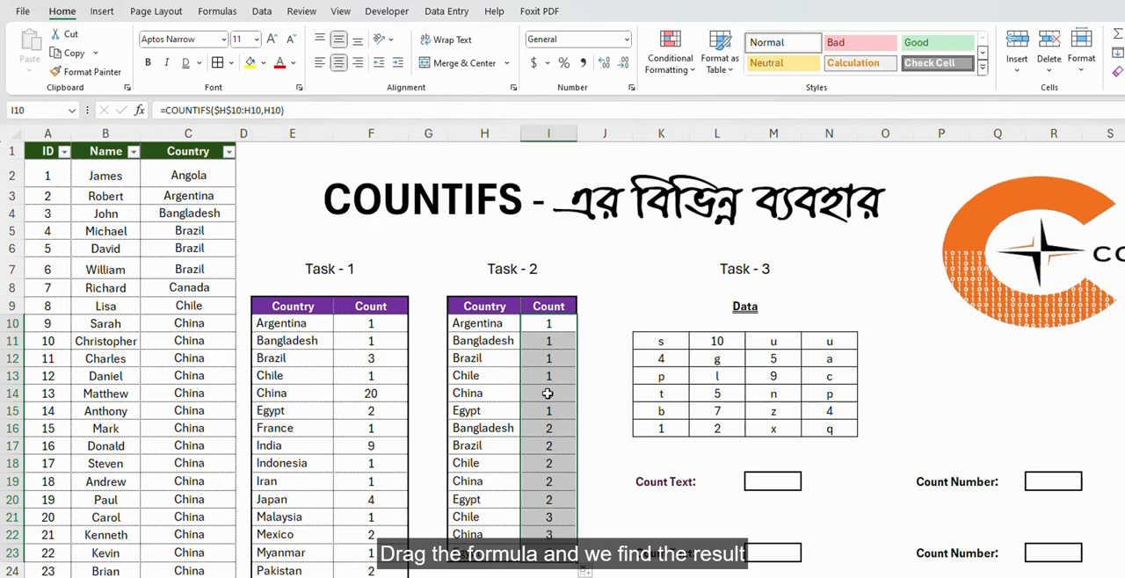
Compare the Task - 2 running counts for the first occurrences and the repeated Bangladesh and Chile entries.
left_click_drag(552, 410, 550, 327)
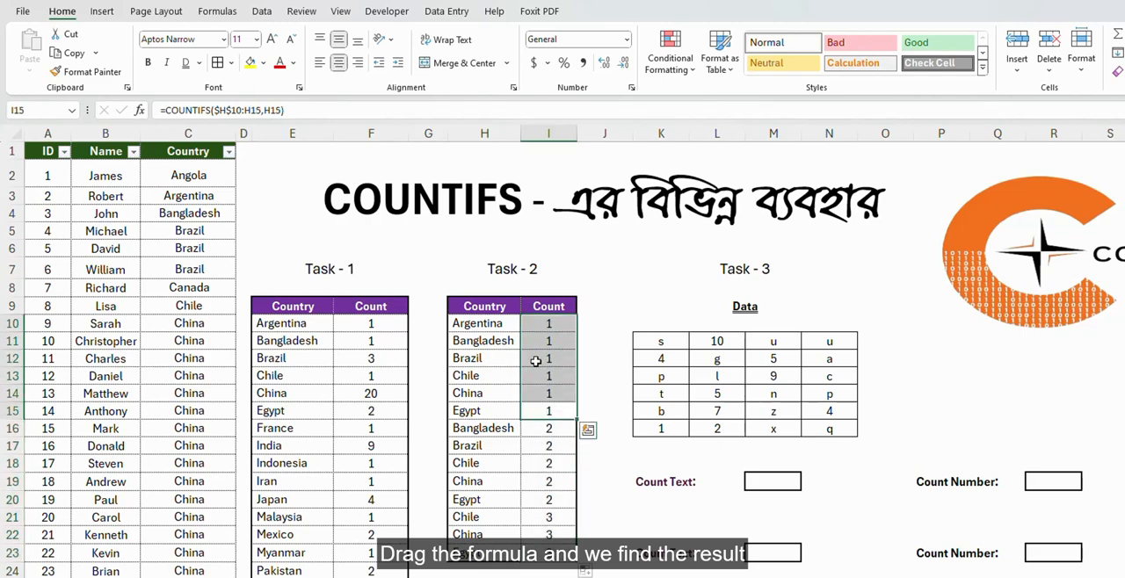
left_click(490, 429)
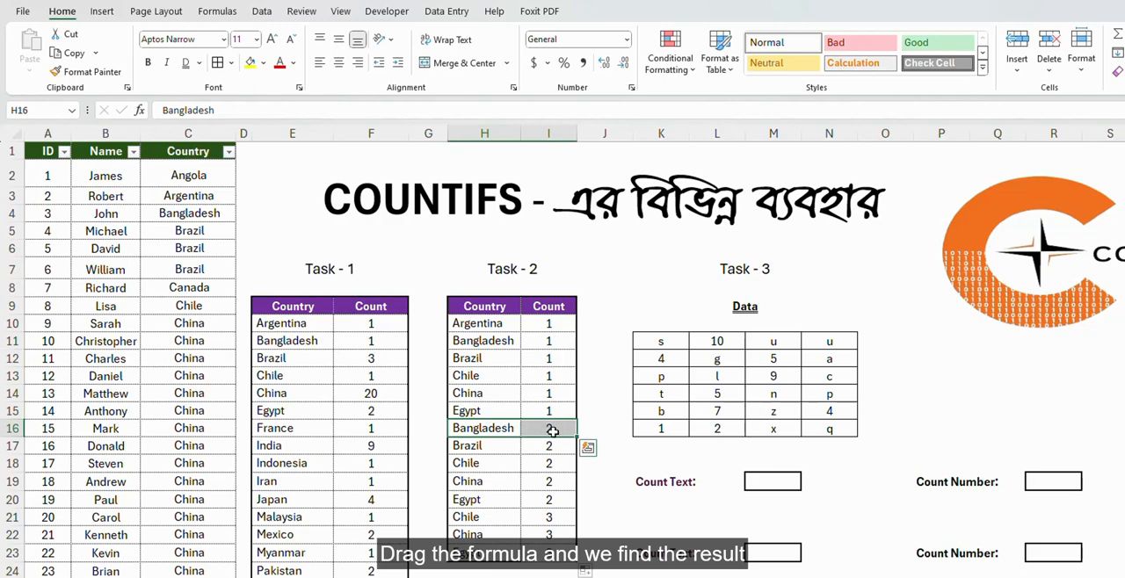
left_click_drag(499, 341, 548, 336)
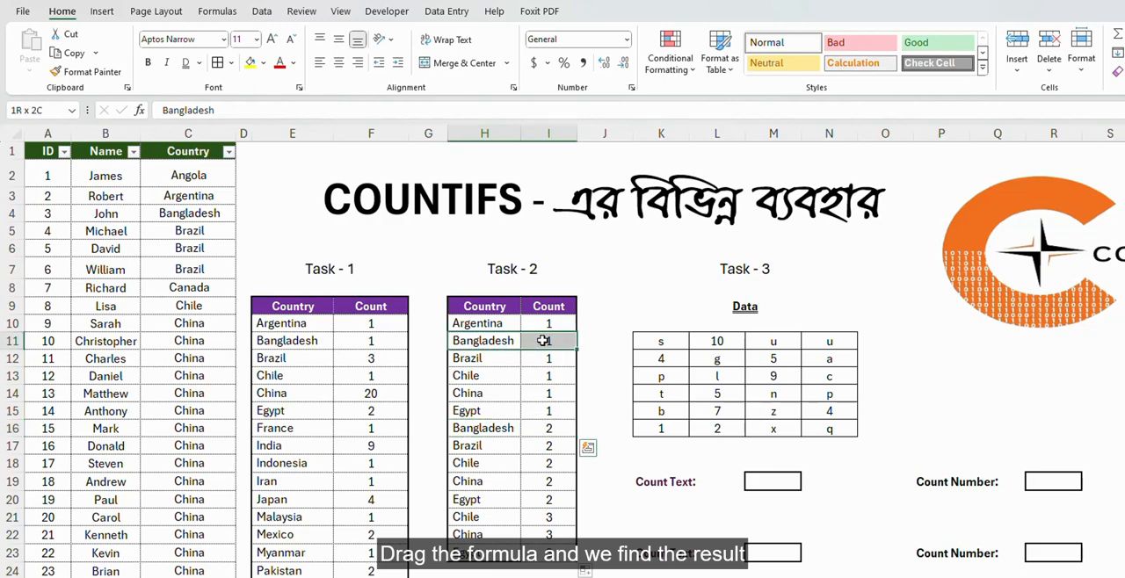
left_click(489, 431)
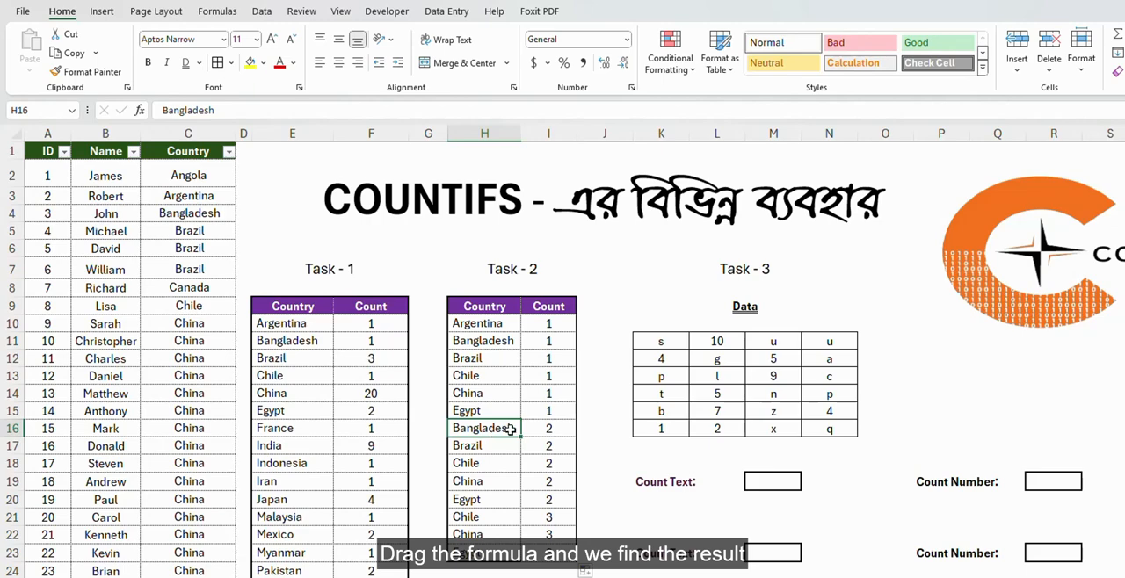
left_click(557, 430)
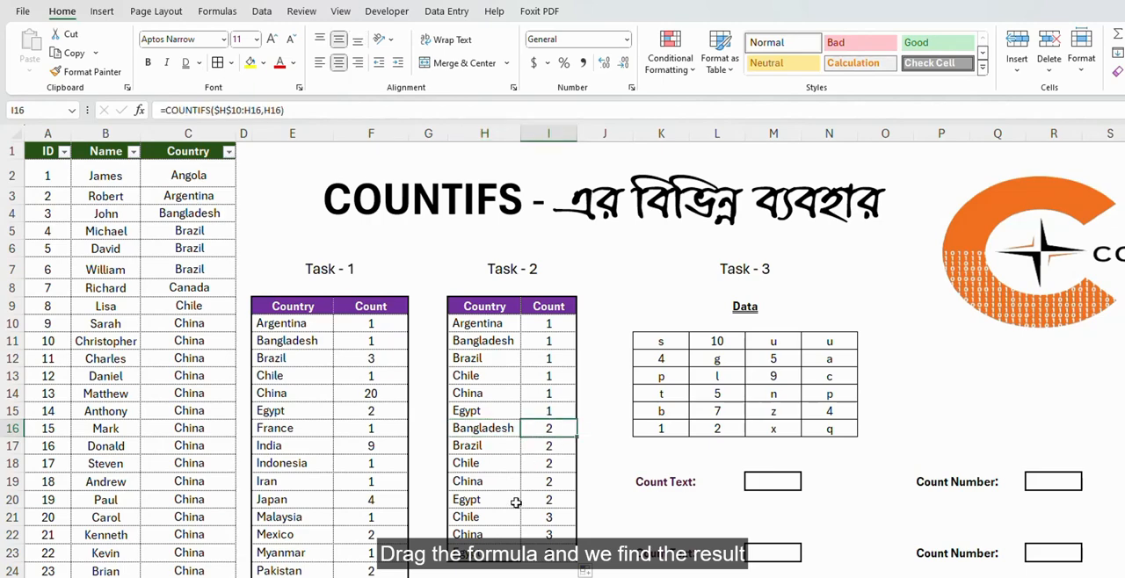
left_click(553, 520)
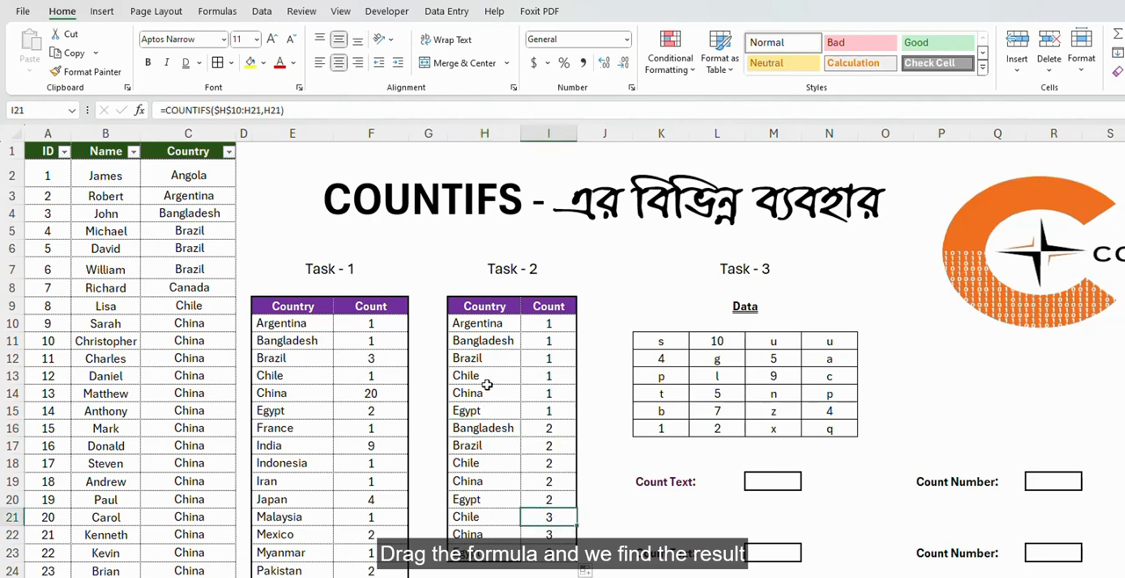
left_click(489, 375)
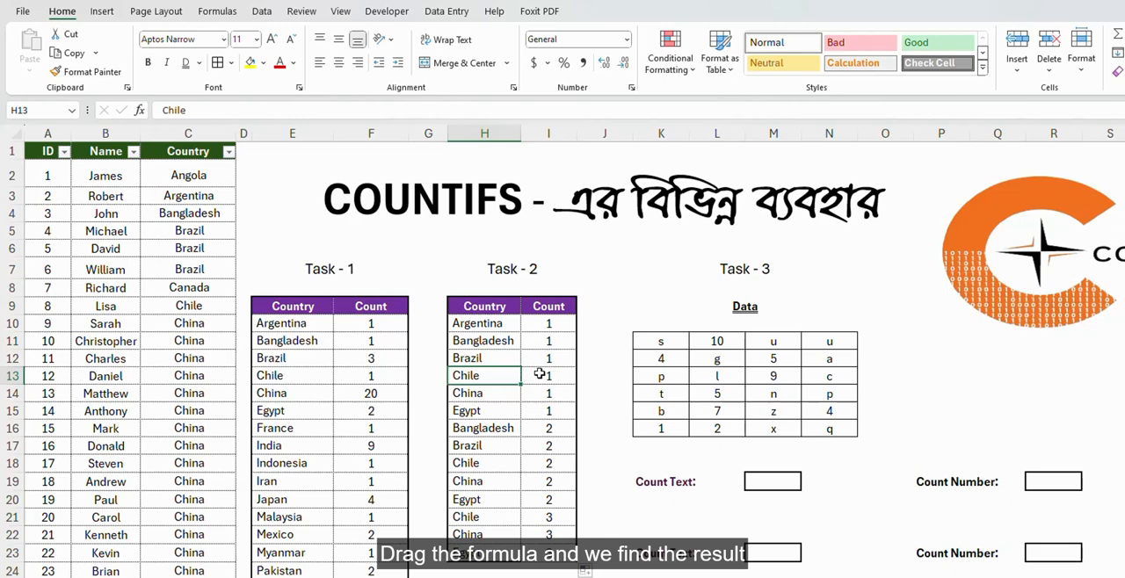
left_click(483, 463)
left_click(546, 463)
left_click_drag(464, 517, 563, 519)
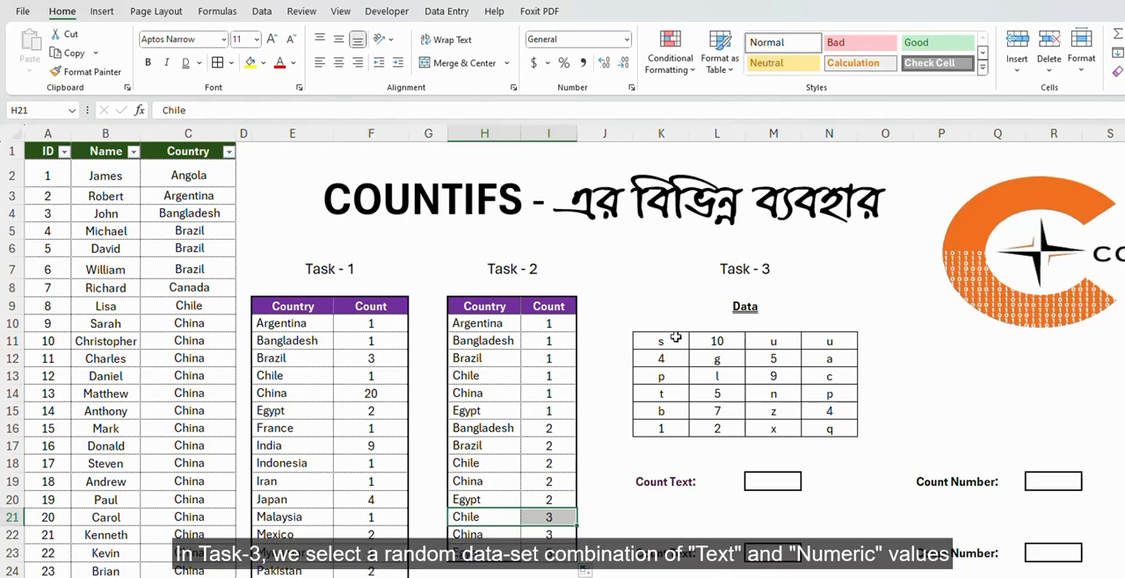
Count all non-empty cells of the Task - 3 data range K11:N16 with COUNTA in the first Count Text box, M19.
left_click(781, 306)
left_click(669, 342)
left_click_drag(670, 343, 840, 429)
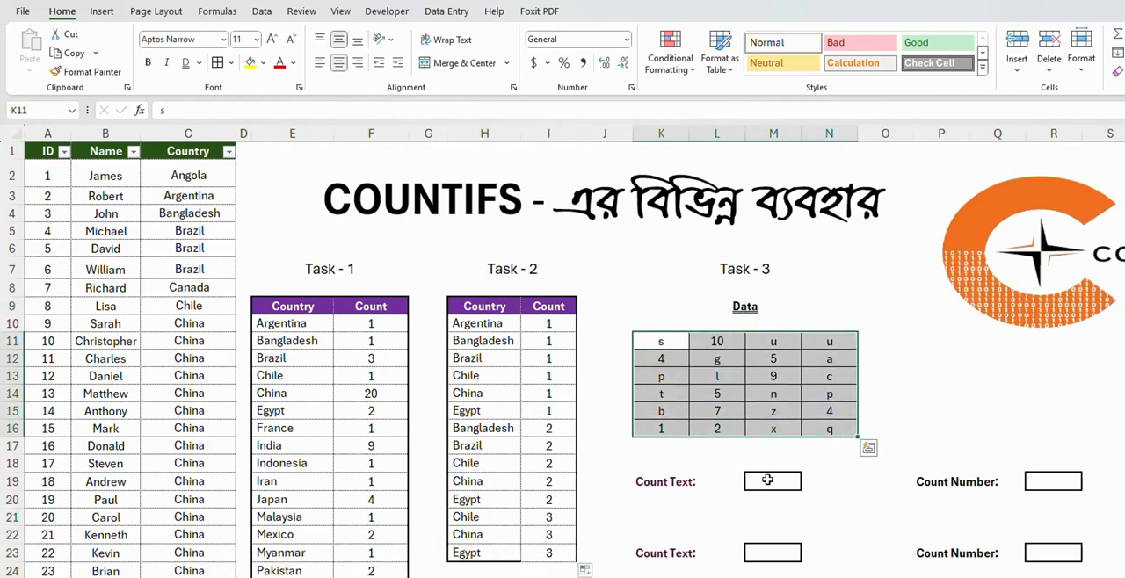
left_click(755, 480)
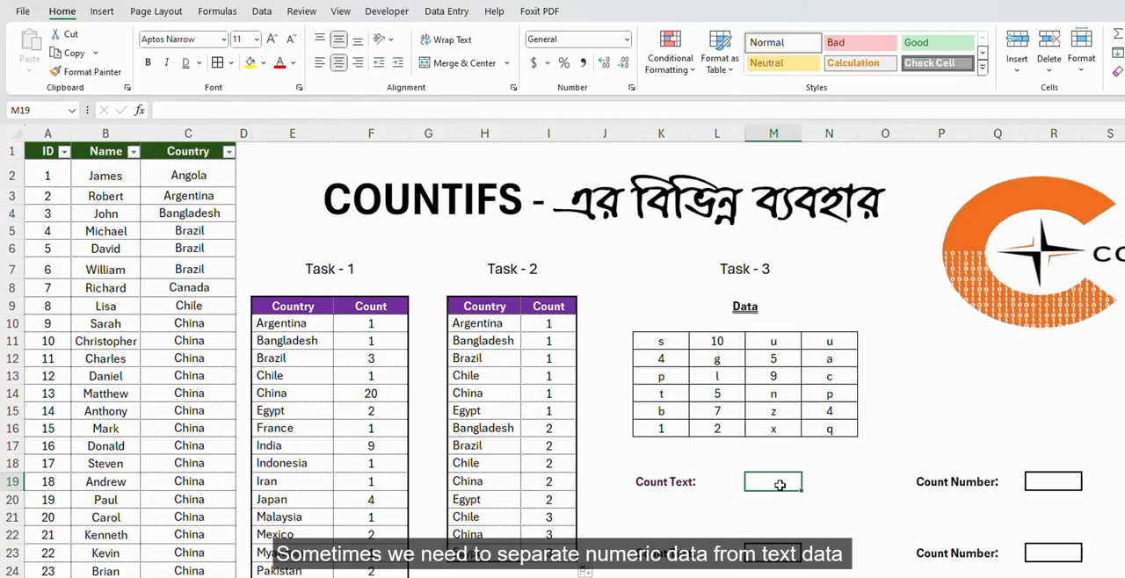
type("=c")
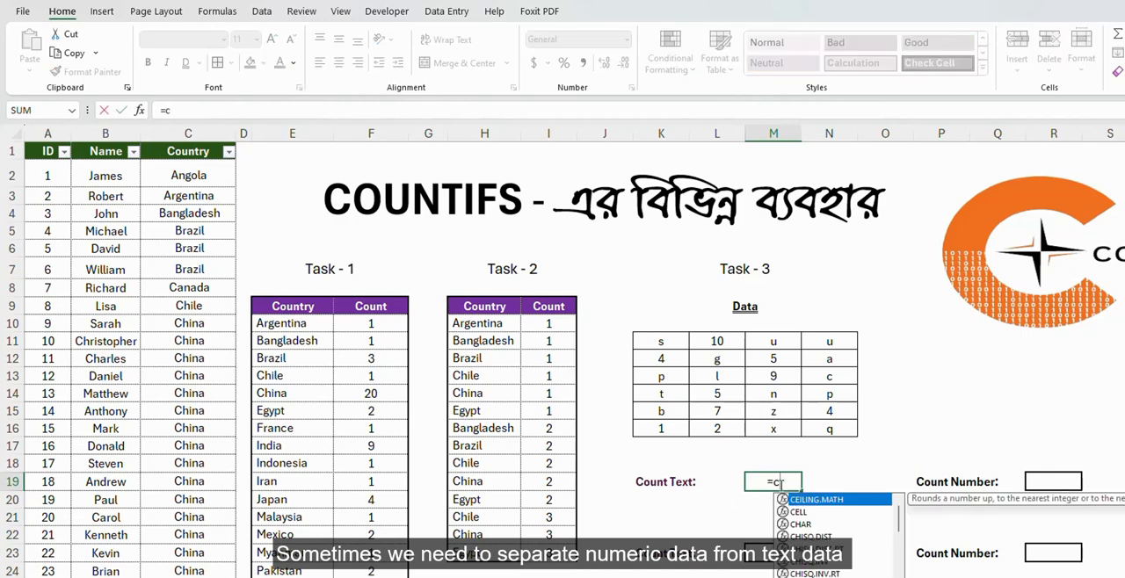
type("o")
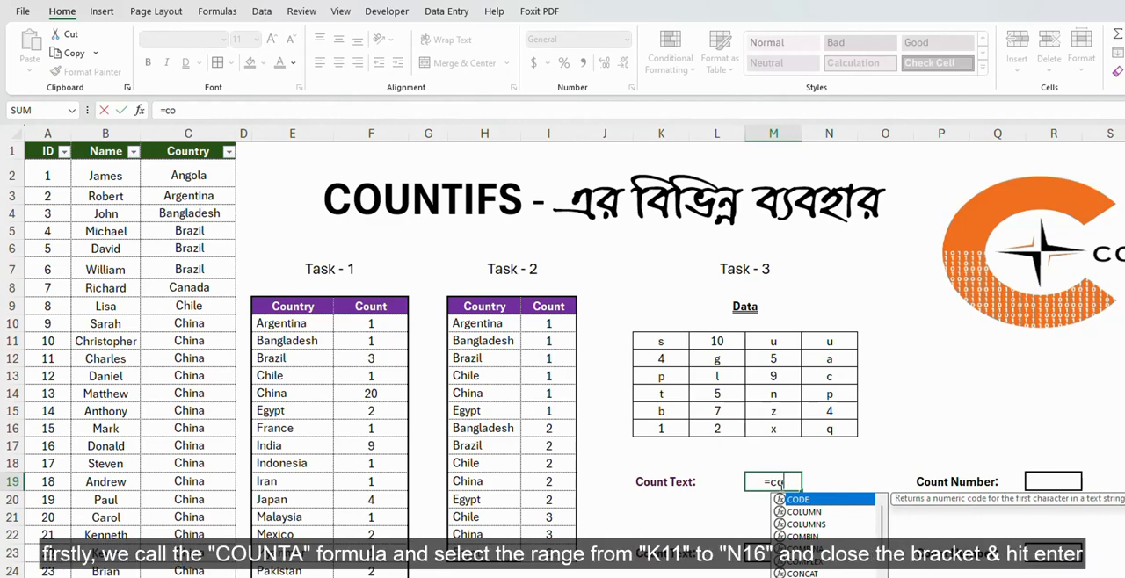
type("u")
key("Down")
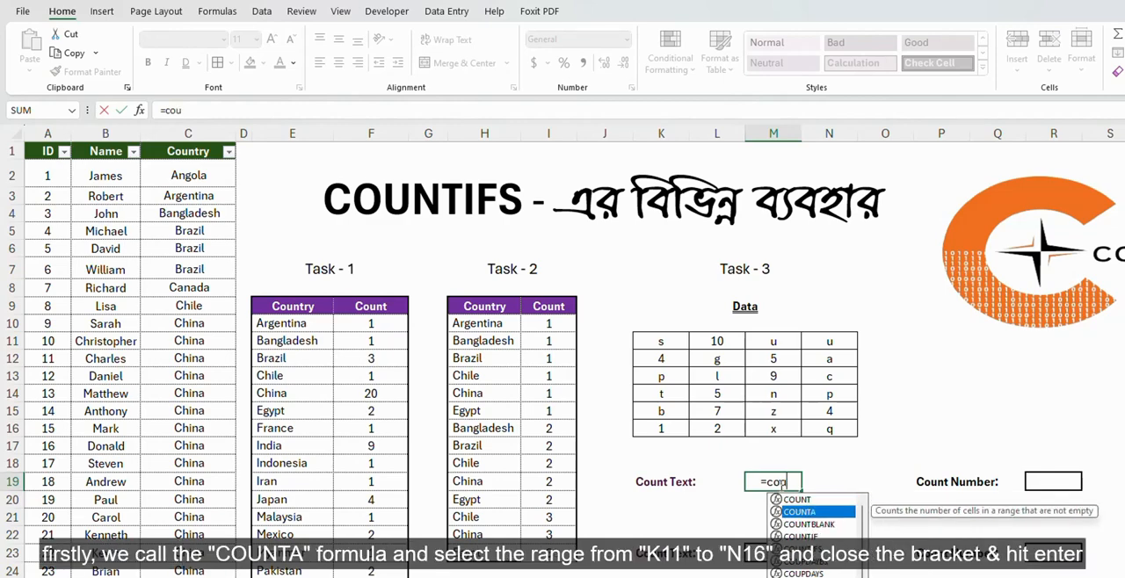
key("Tab")
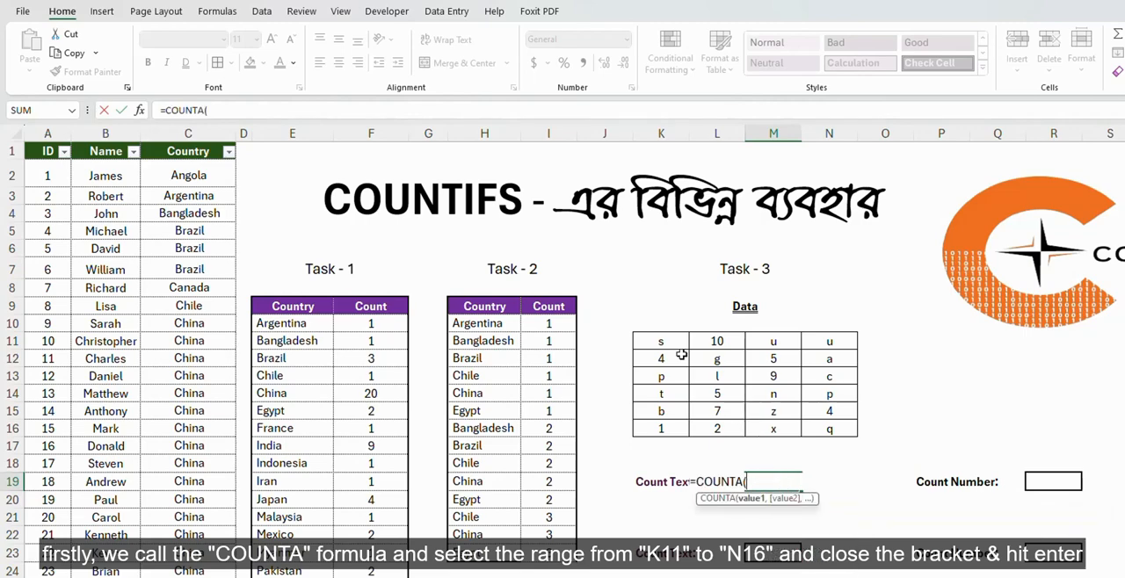
left_click_drag(668, 341, 850, 430)
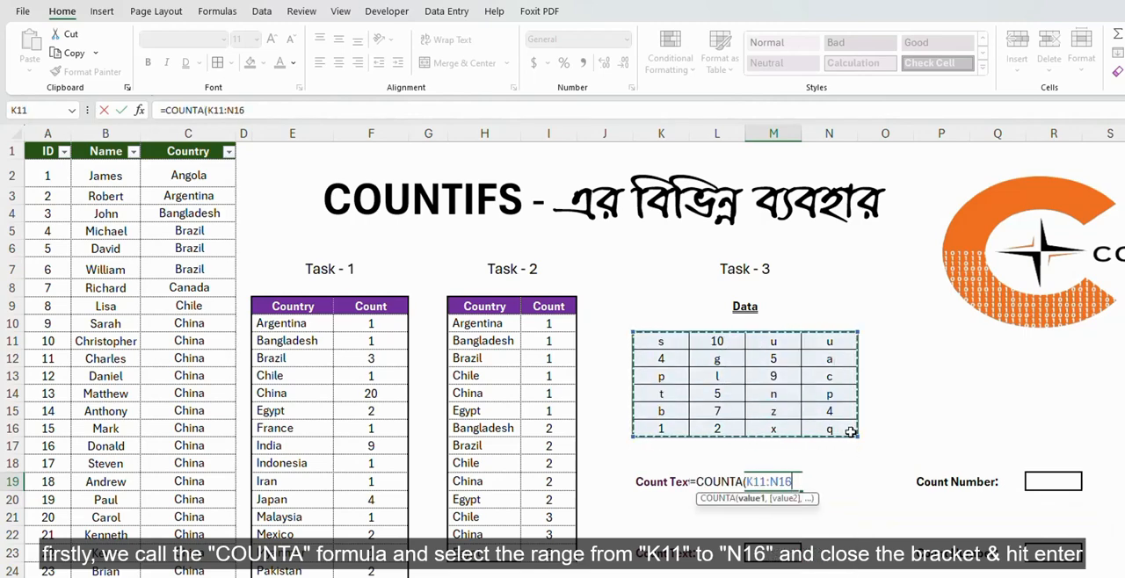
type(")")
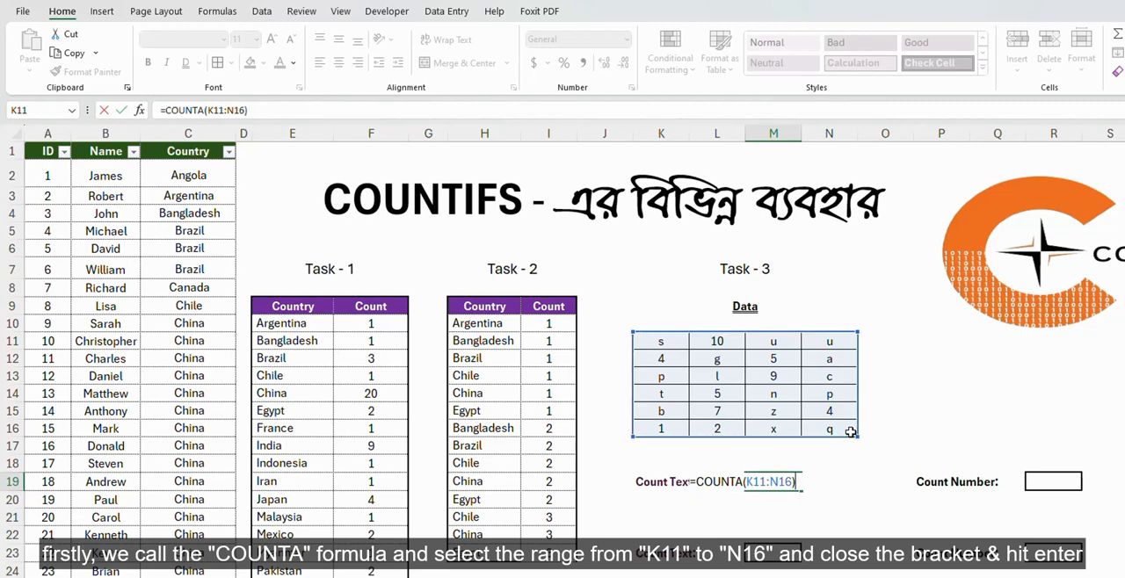
key("Return")
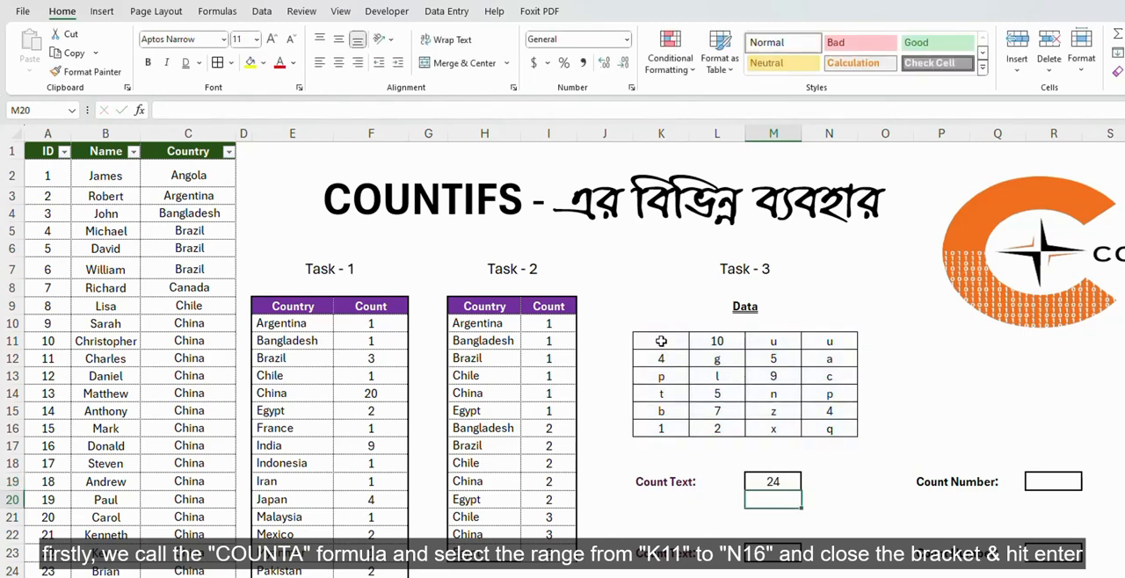
Append a subtracted COUNT function to the COUNTA formula over K11:N16 in the first Count Text box, M19.
left_click(661, 341)
left_click_drag(661, 341, 844, 432)
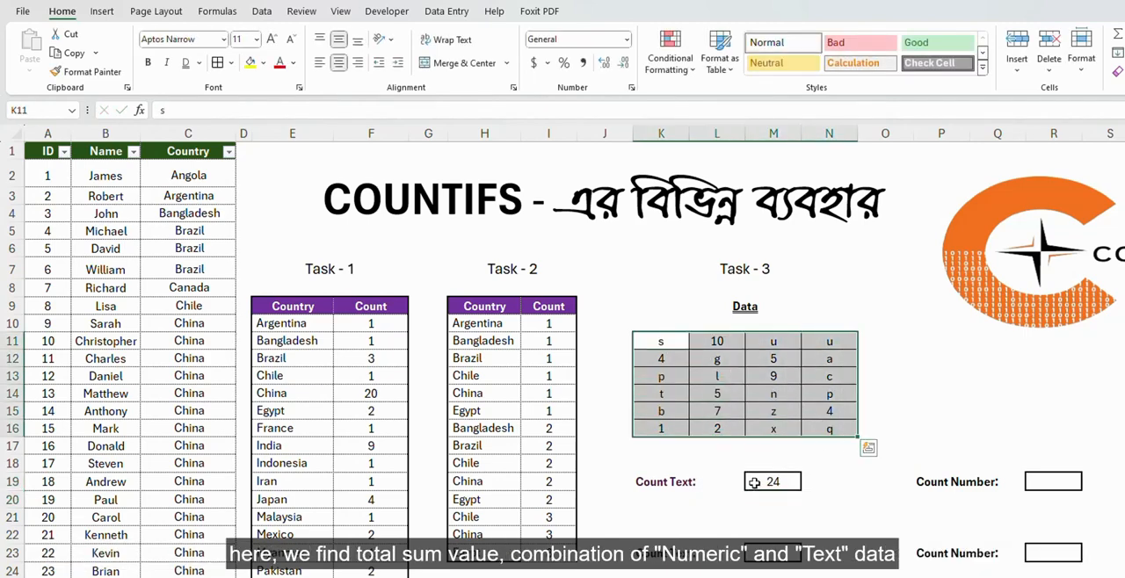
left_click(757, 482)
left_click(287, 108)
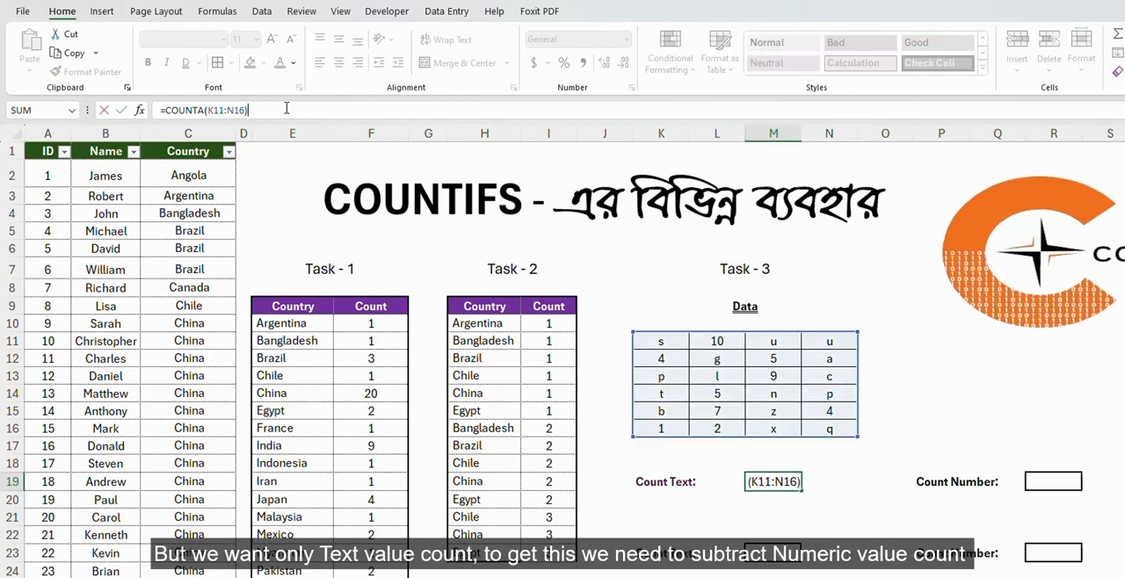
key("ctrl+Return")
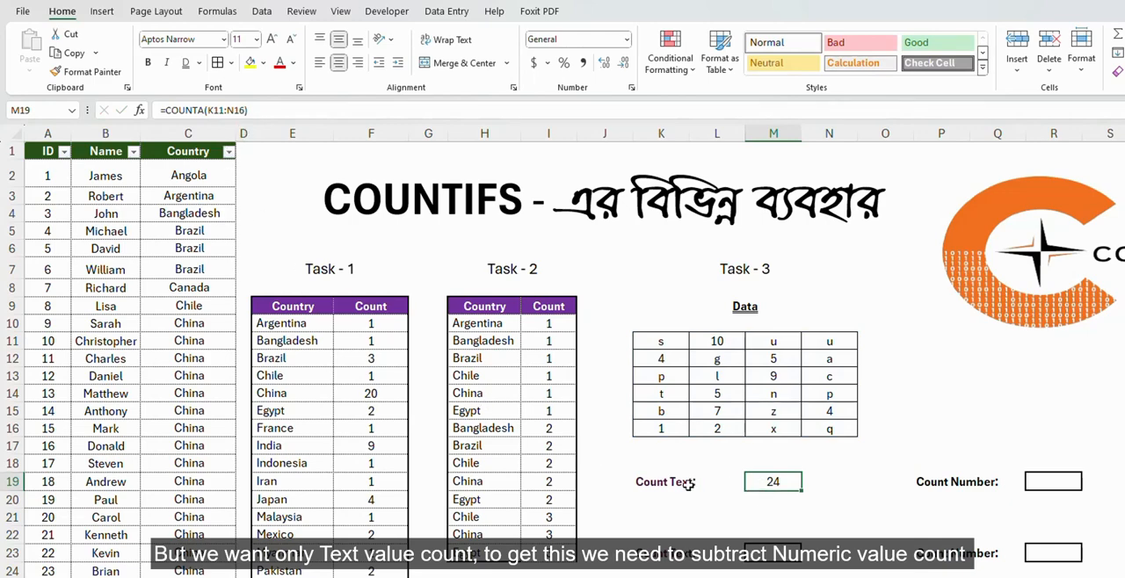
left_click(292, 112)
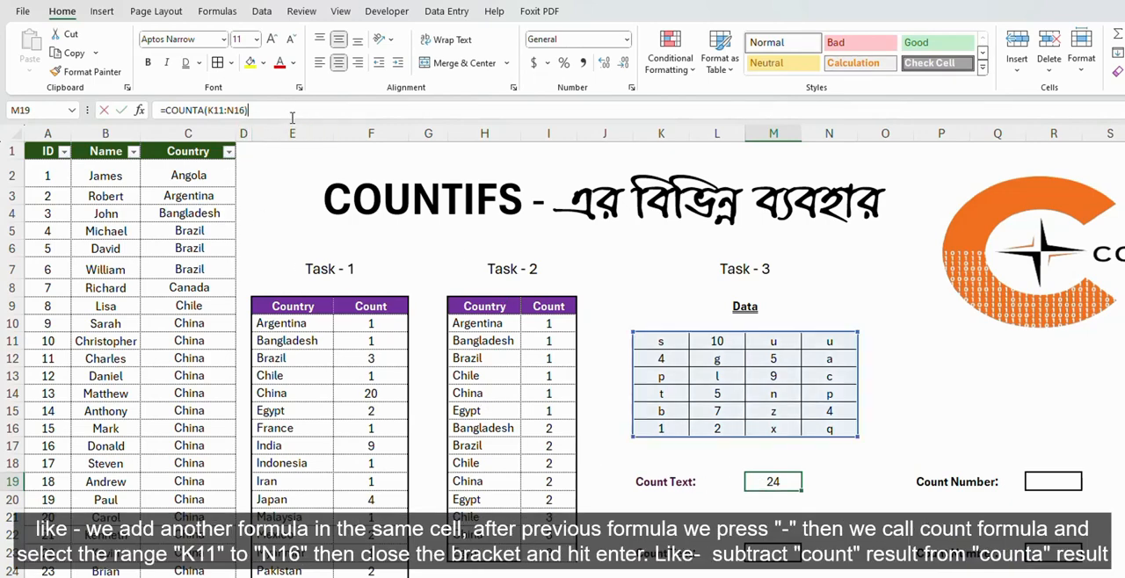
type("-")
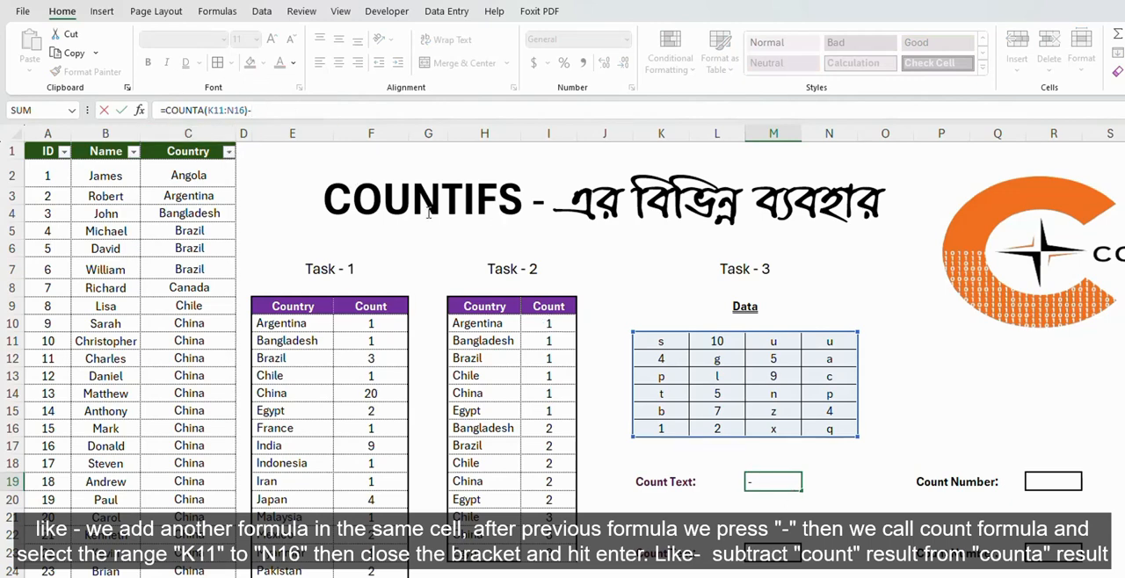
type("co")
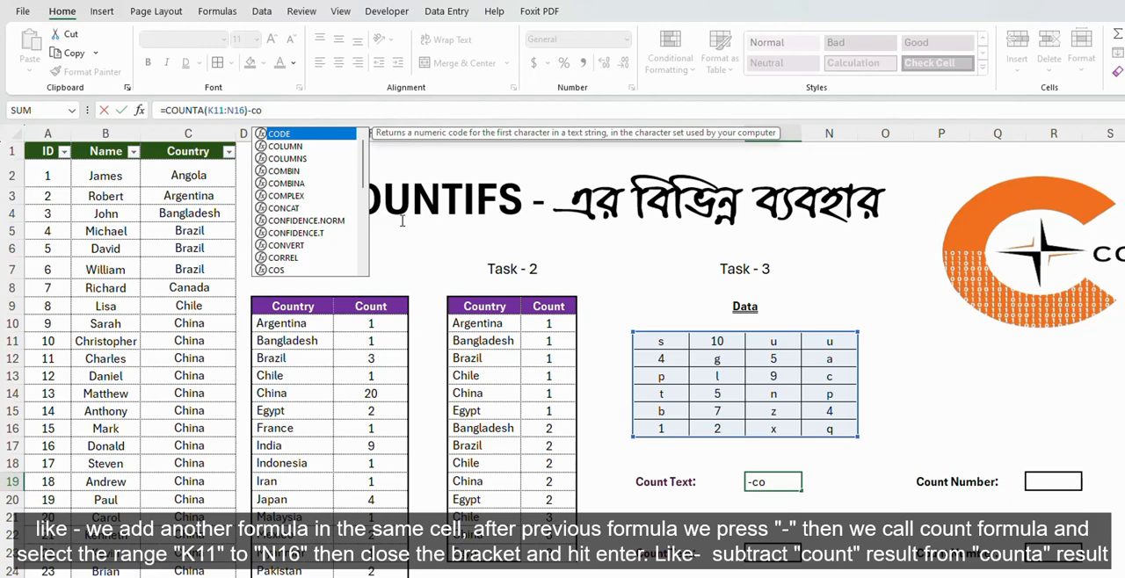
key("Down")
type("u")
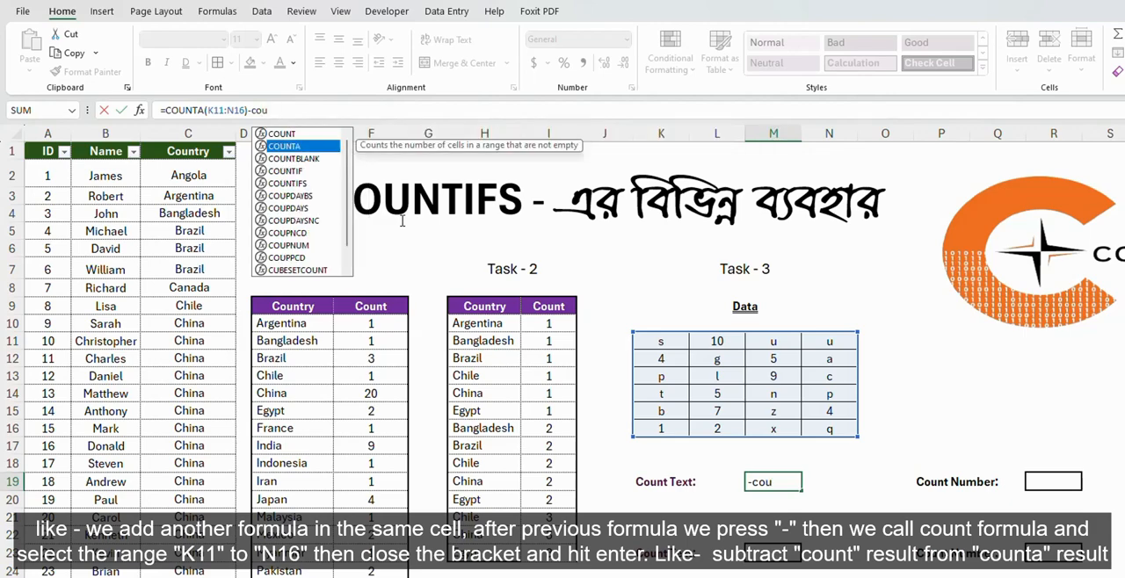
key("Tab")
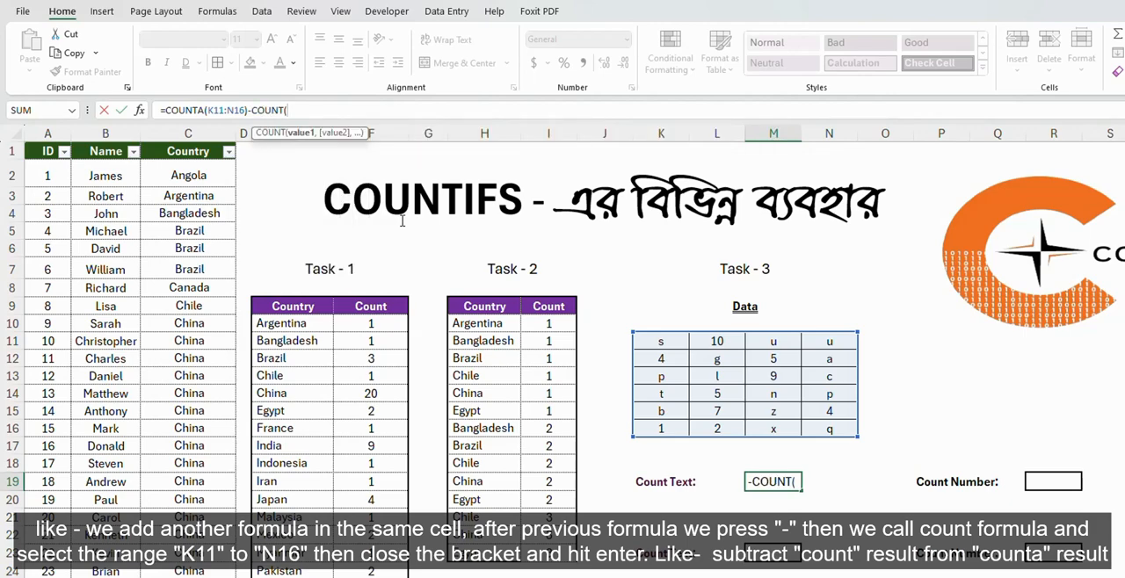
Give the COUNT part of M19's formula the data range K11:N16, complete it, and check it against the data.
mouse_move(663, 334)
left_mouse_down()
mouse_move(785, 410)
mouse_move(772, 387)
mouse_move(661, 341)
left_mouse_up()
left_click_drag(659, 339, 810, 429)
type(")")
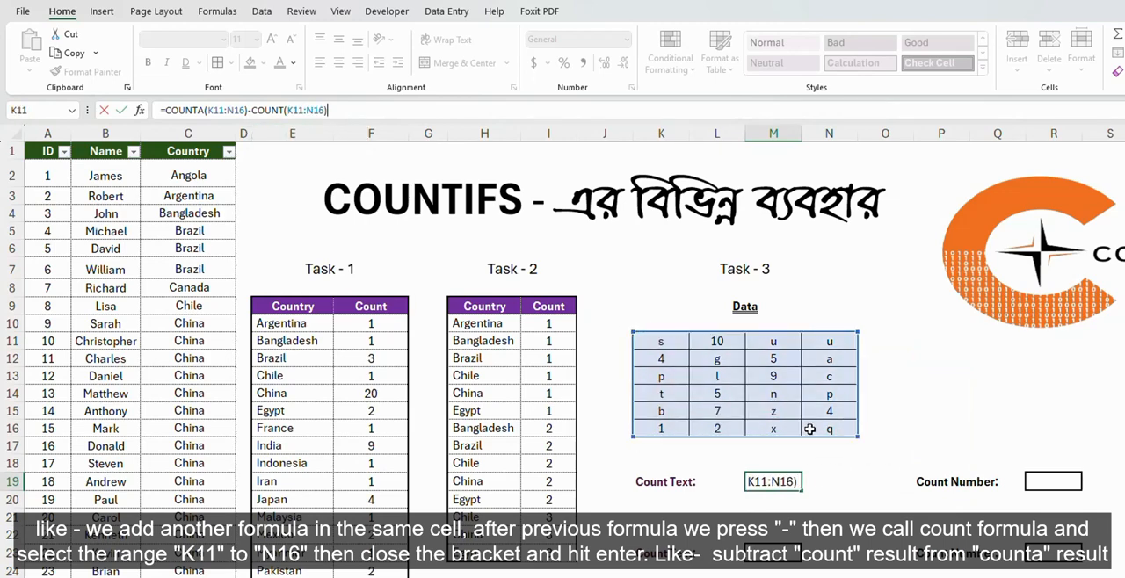
key("Return")
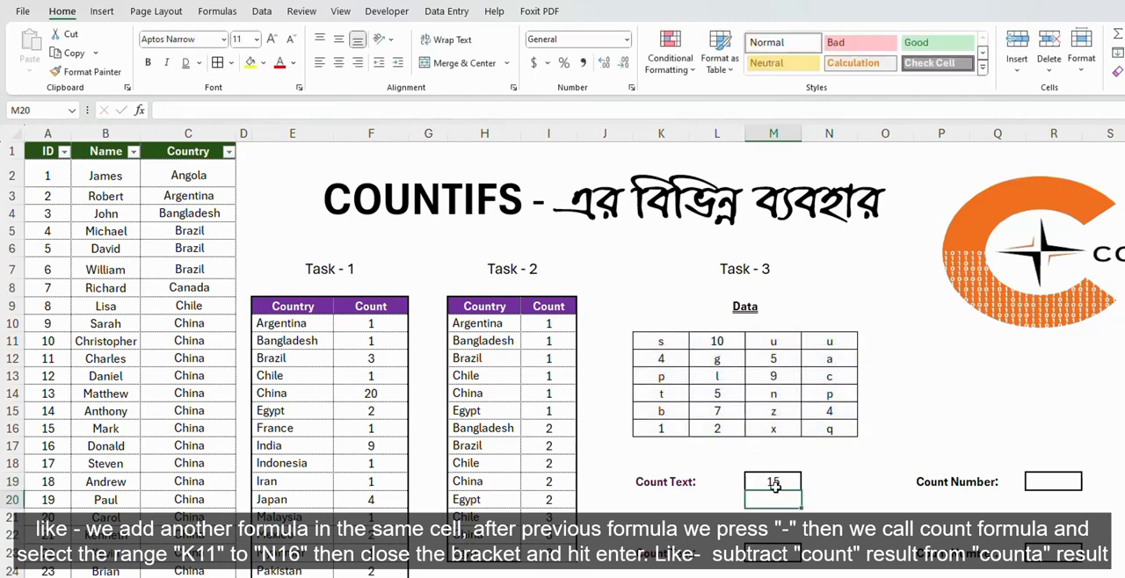
left_click(774, 483)
left_click_drag(661, 340, 853, 428)
left_click(770, 484)
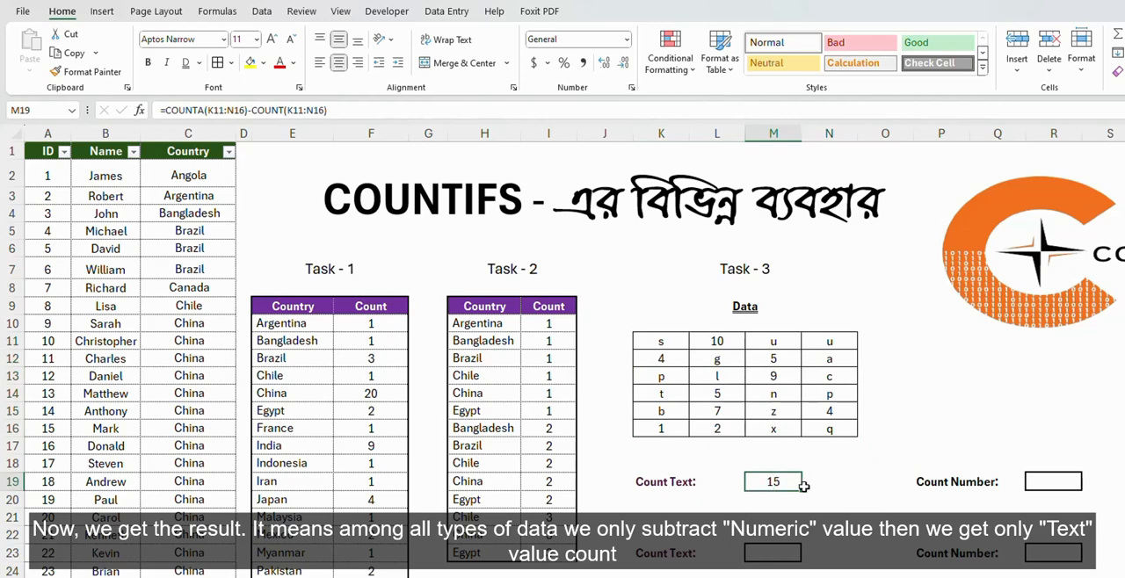
Count the numeric cells of the data range K11:N16 with COUNT in the first Count Number box, R19.
left_click(1048, 485)
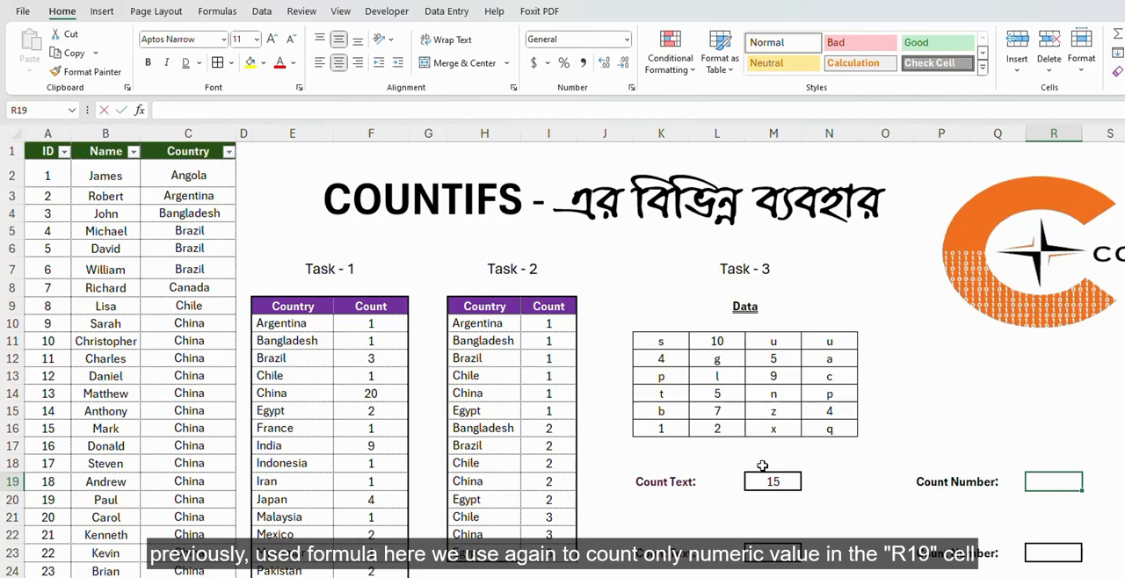
type("=cou")
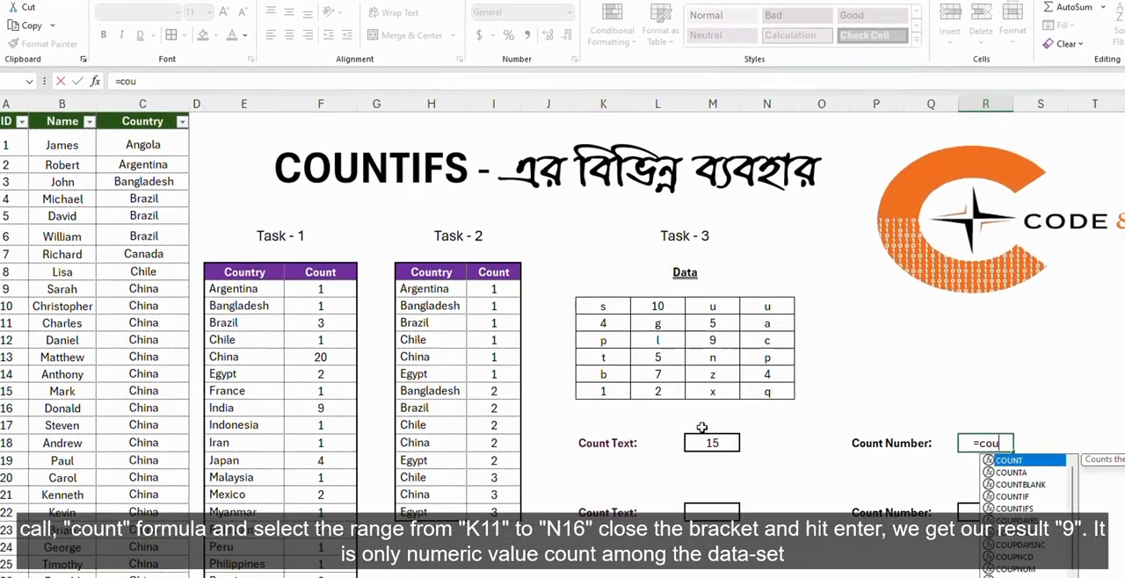
key("Down")
key("Up")
key("Tab")
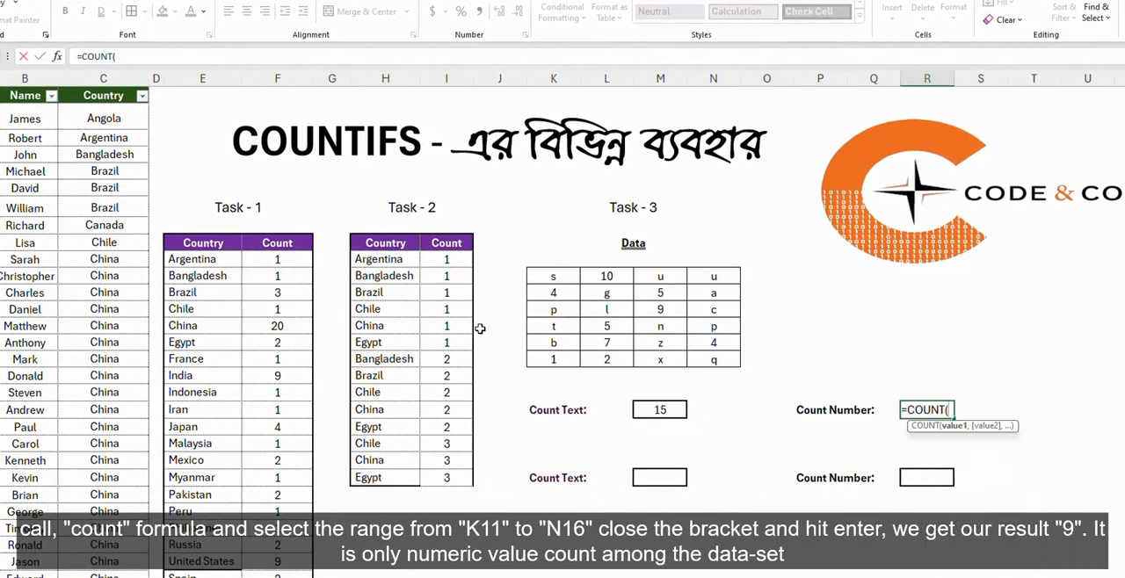
left_click_drag(545, 276, 710, 355)
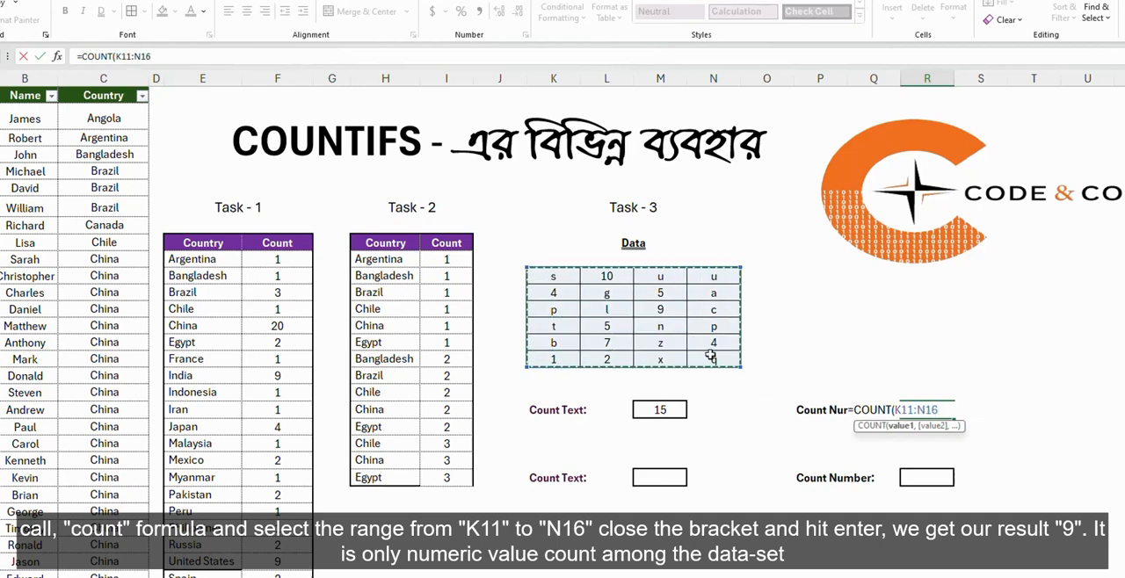
type(")")
key("Return")
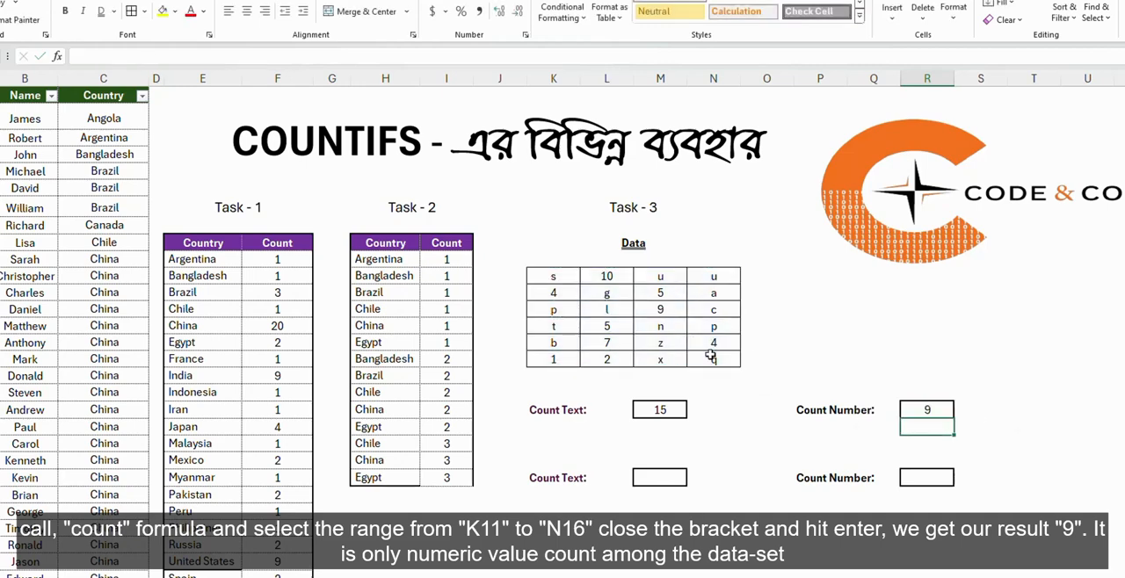
left_click(942, 409)
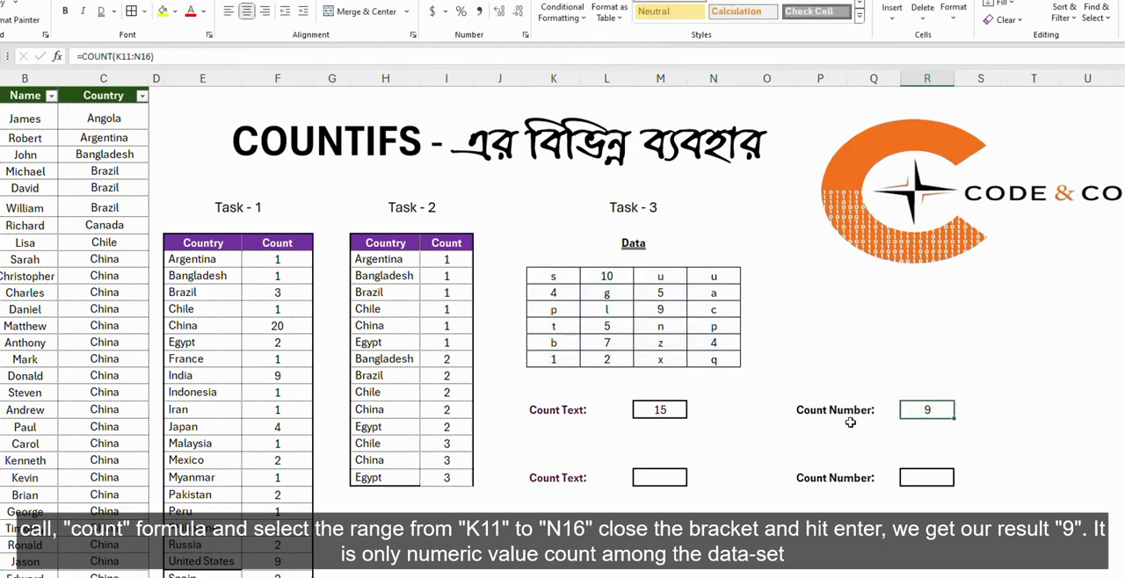
Convert the COUNTA and COUNT parts of M19's formula into their calculated values so it reads =24-9.
left_click(662, 410)
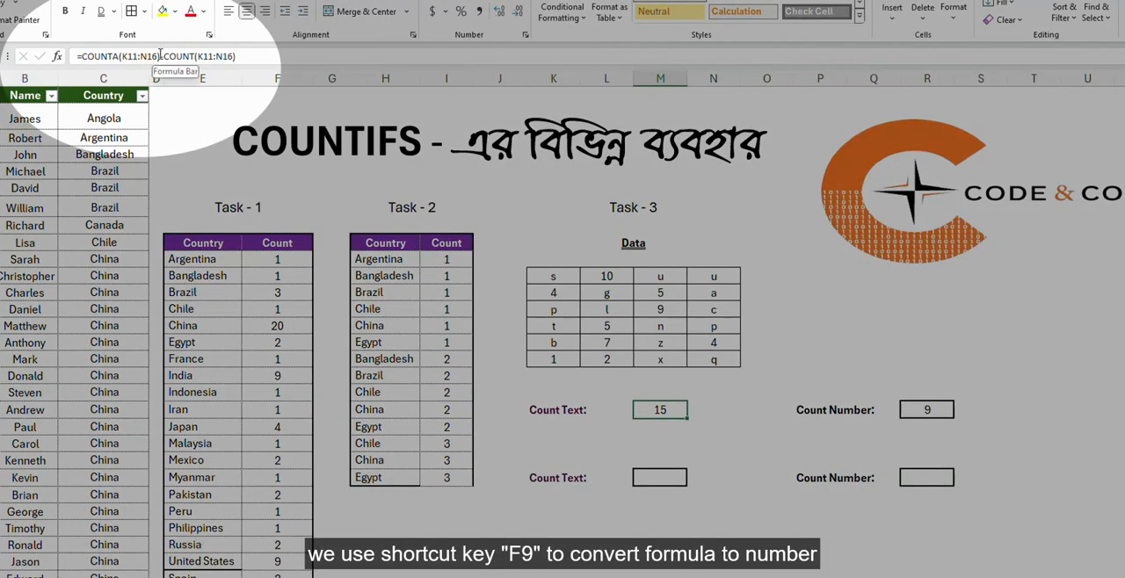
left_click_drag(161, 56, 77, 57)
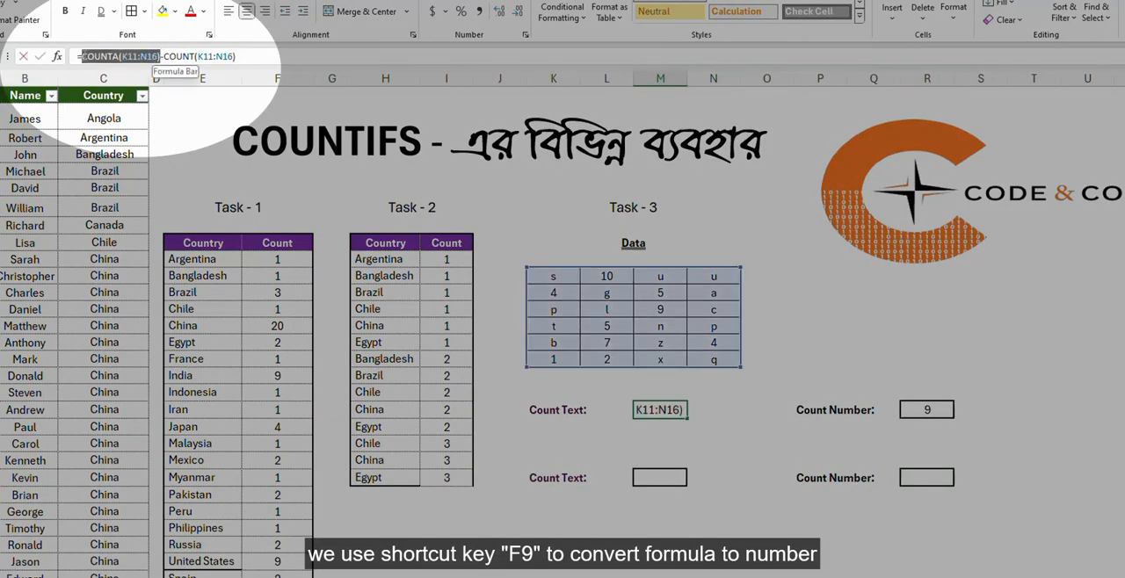
key("F9")
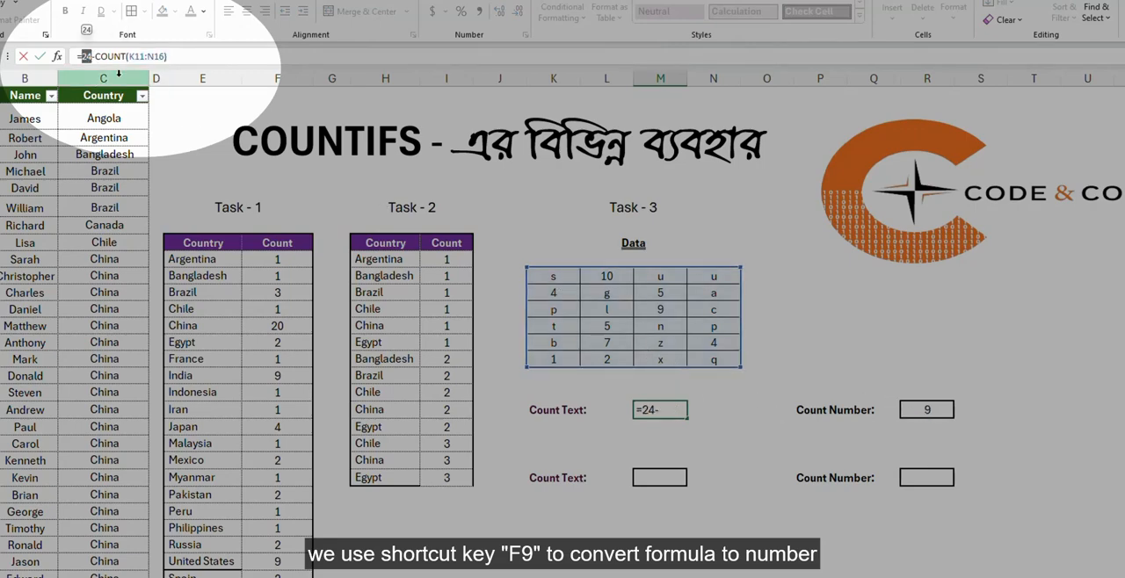
left_click_drag(97, 55, 204, 55)
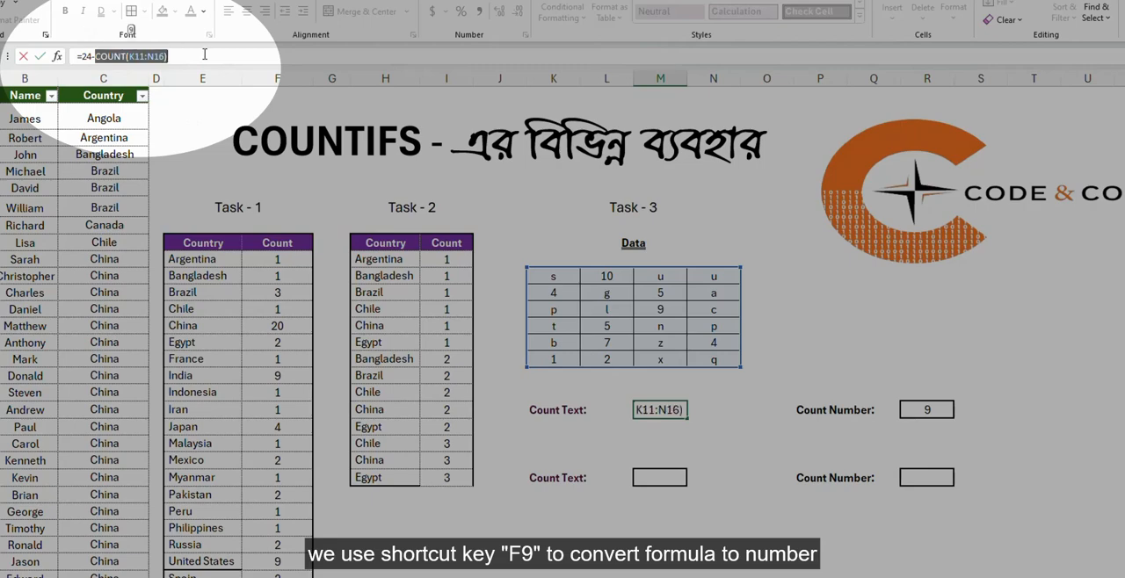
key("F9")
key("Return")
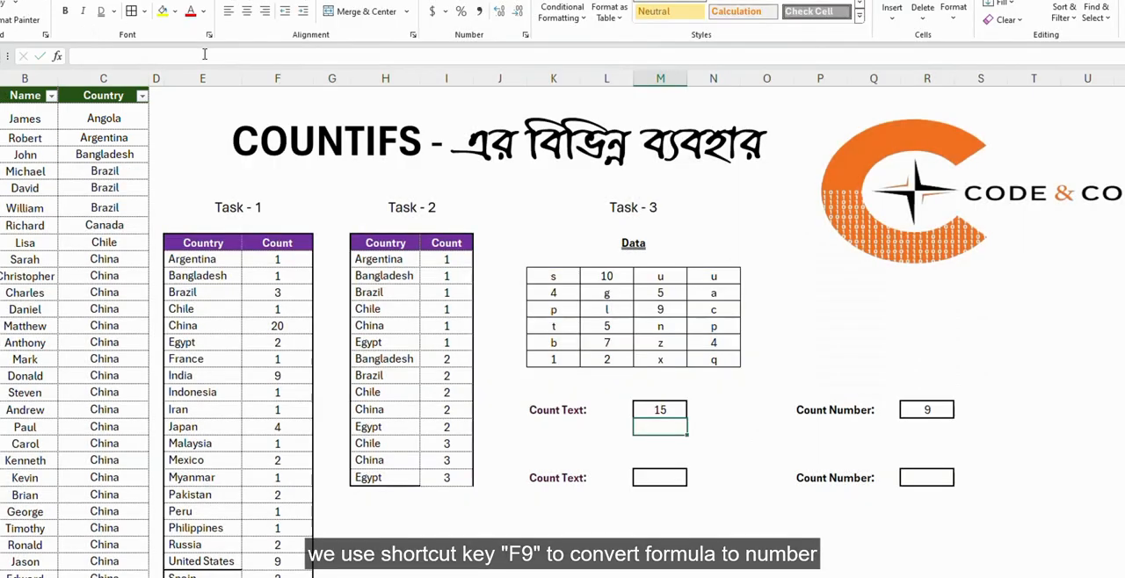
left_click(716, 422)
left_click(668, 407)
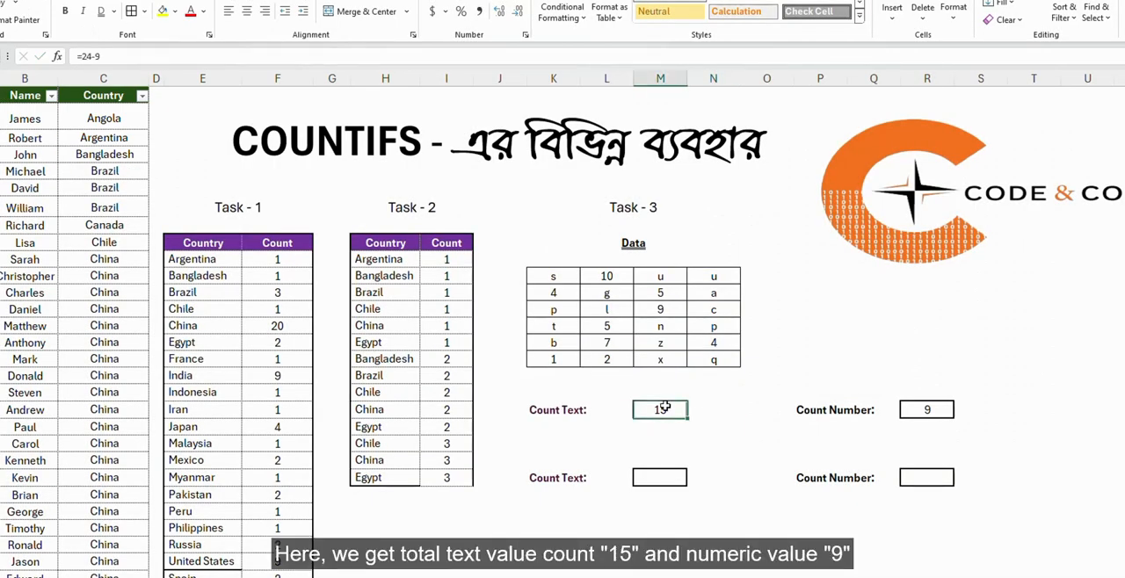
left_click(928, 411)
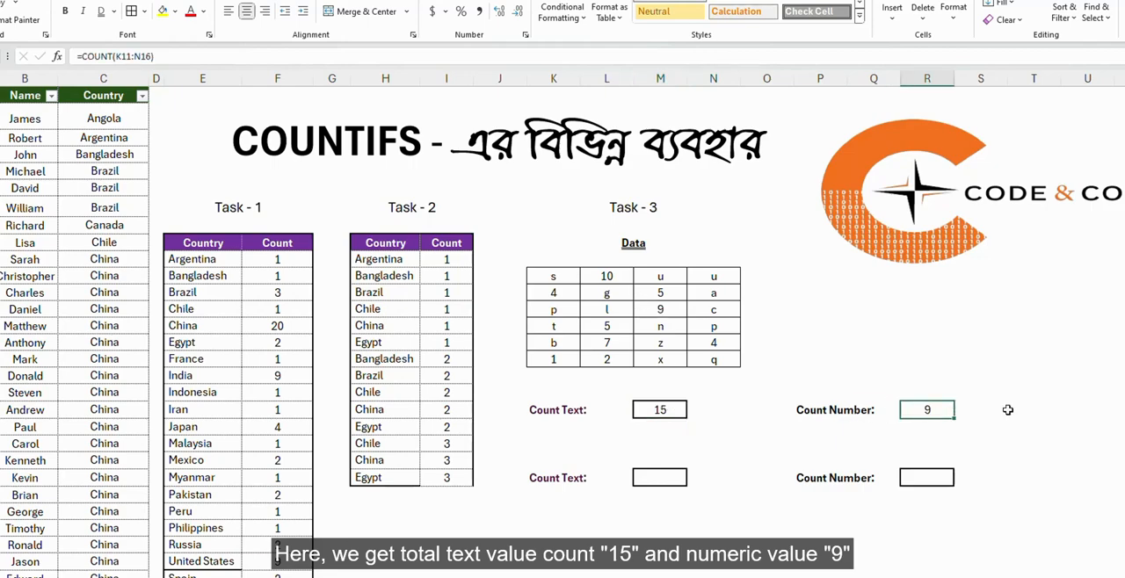
left_click(1042, 450)
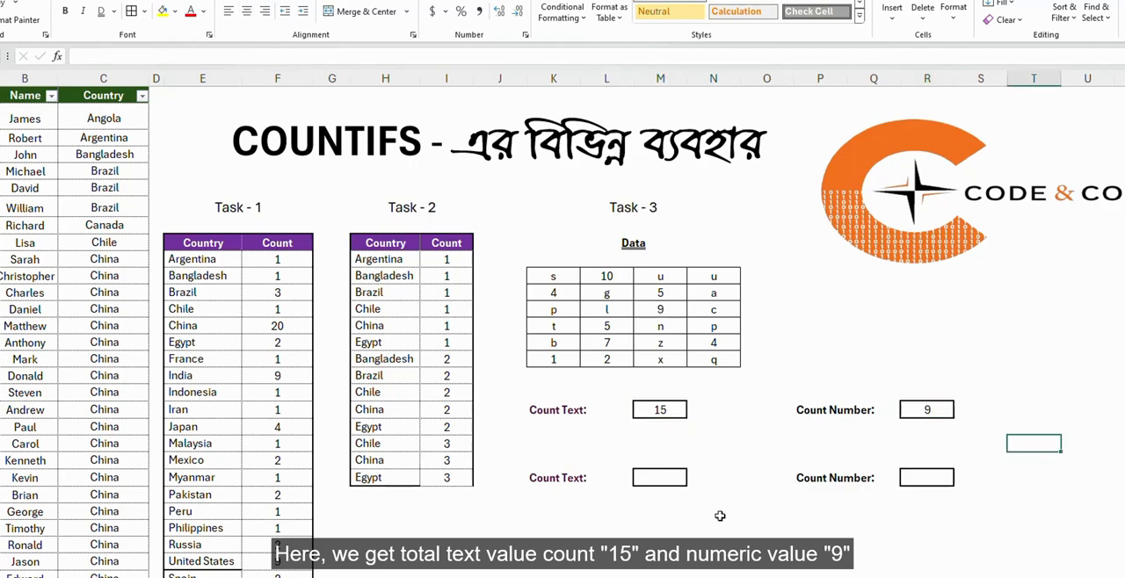
Start a COUNTIFS formula in the second Count Text box, M23, with K11:N16 as the criteria range.
left_click(663, 478)
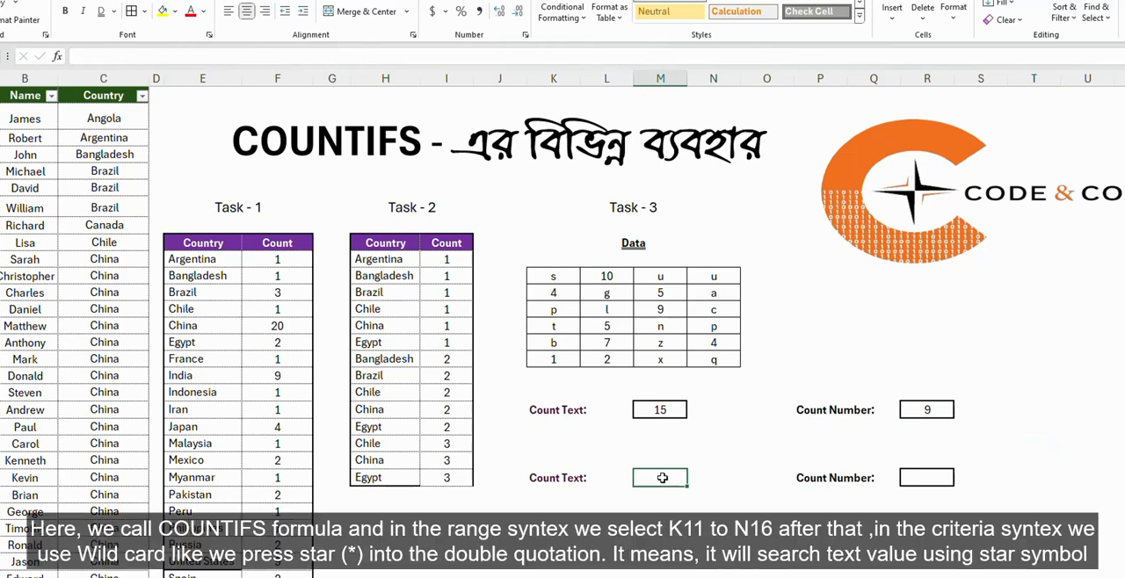
type("=cou")
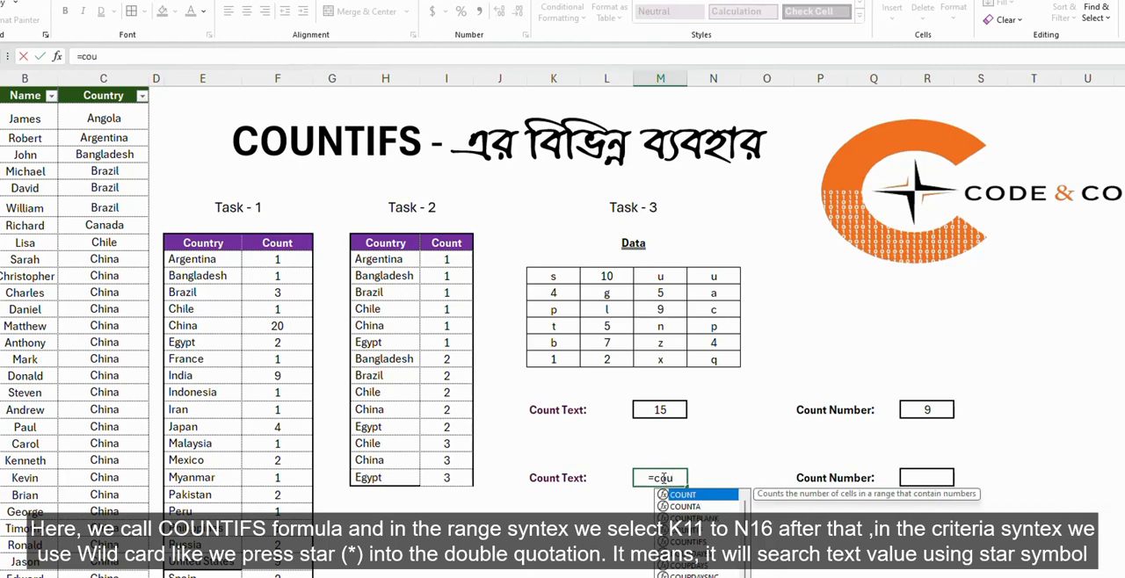
key("Down")
key("Down")
key("Down")
key("Down")
key("Tab")
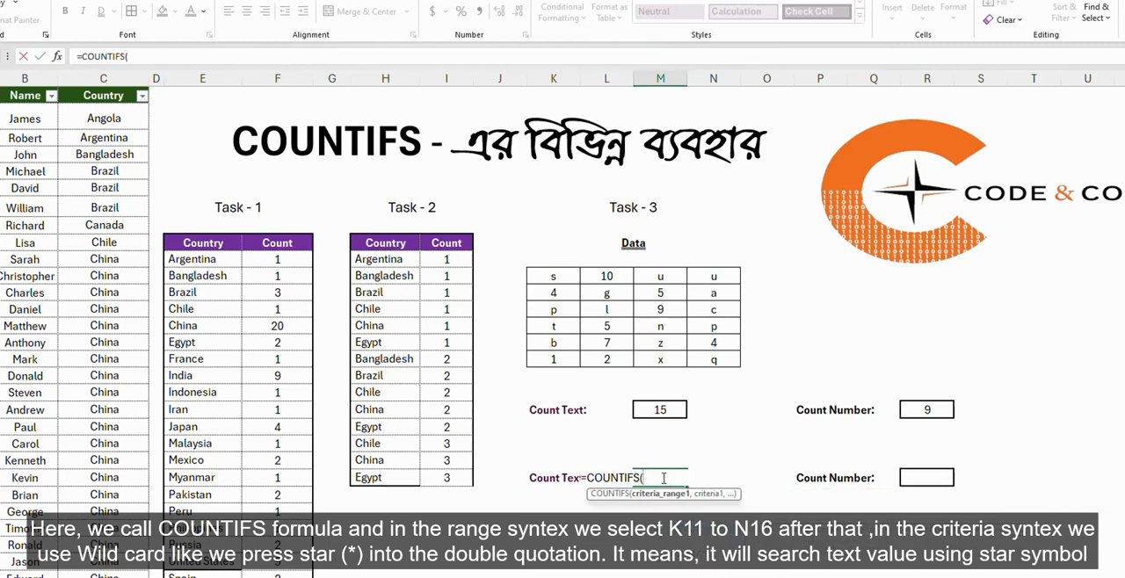
left_click_drag(554, 276, 738, 361)
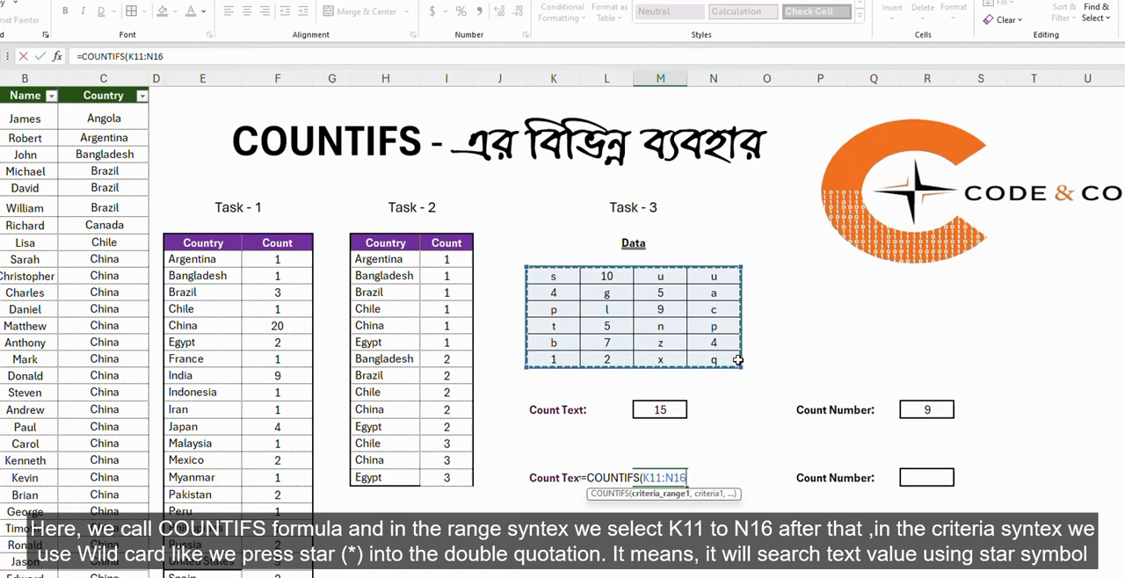
Add the wildcard criterion "*" to M23's COUNTIFS formula, complete it, and check the result.
type(",\"*")
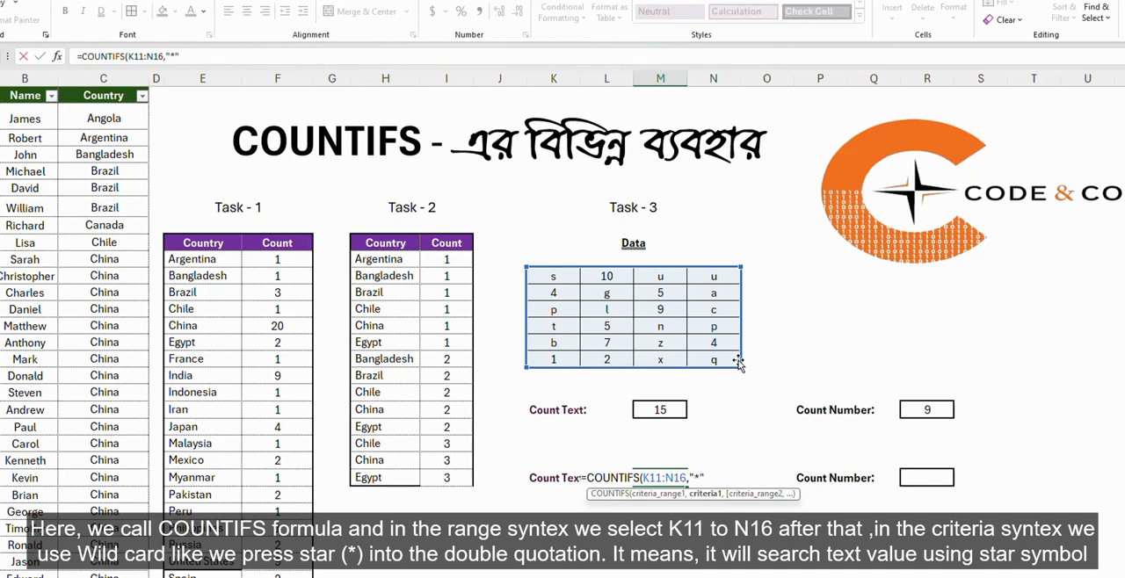
type(")")
key("Return")
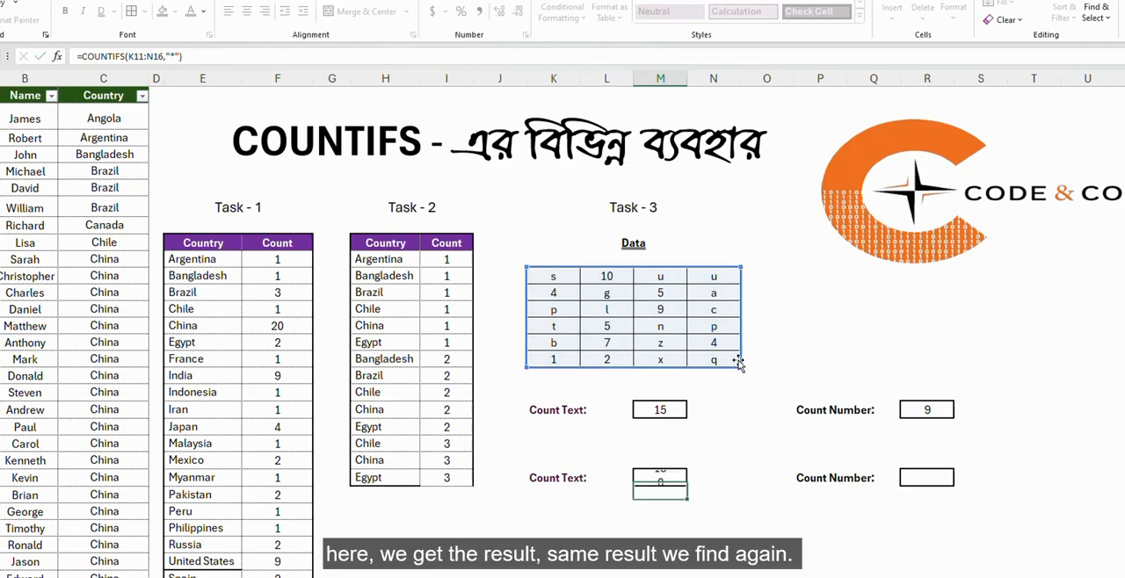
left_click(664, 479)
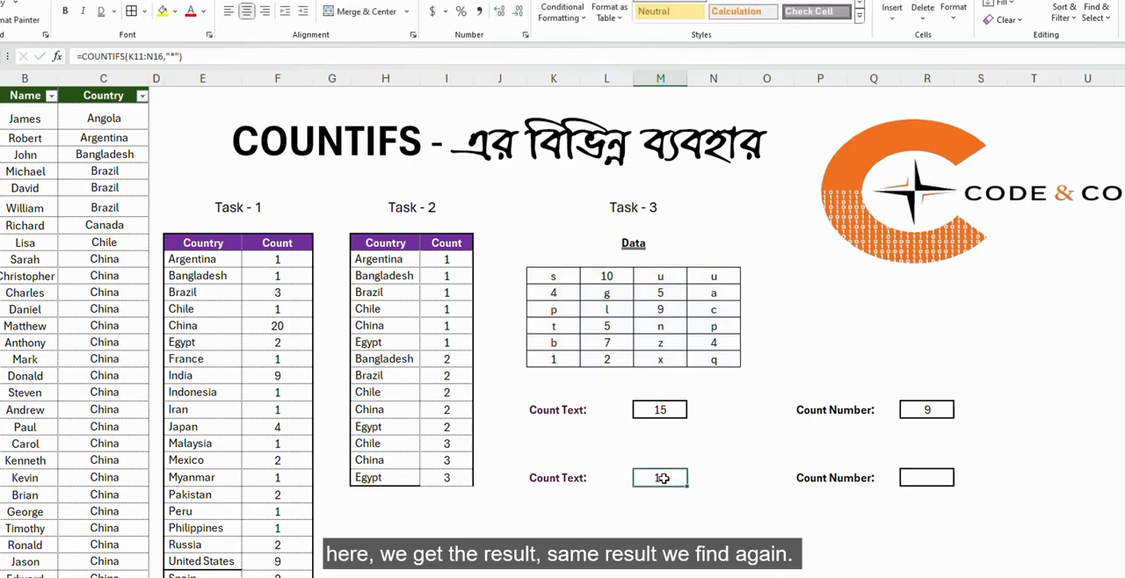
left_click(677, 516)
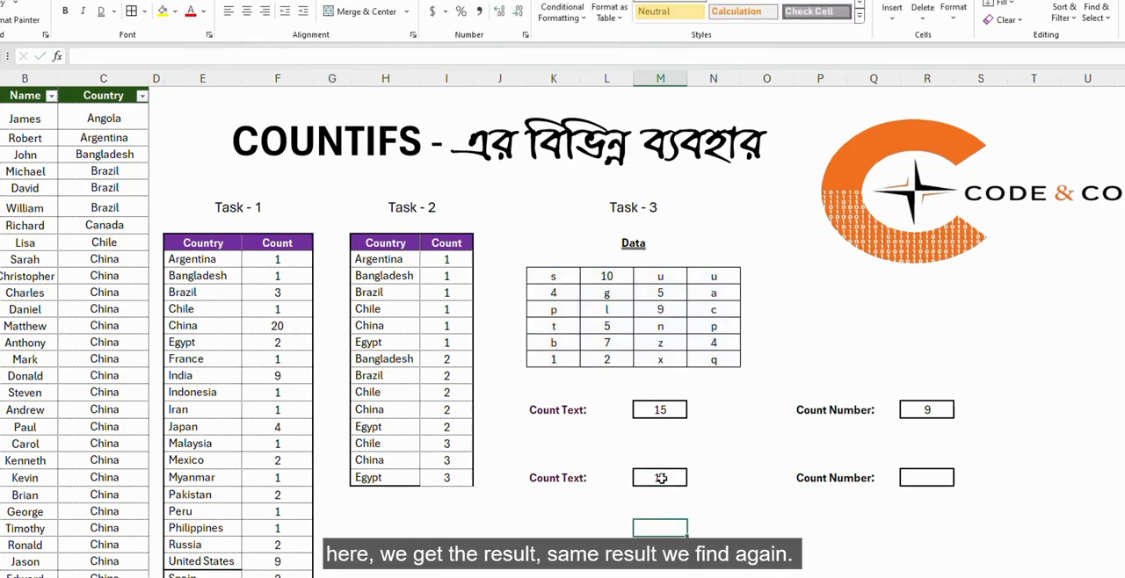
left_click(662, 479)
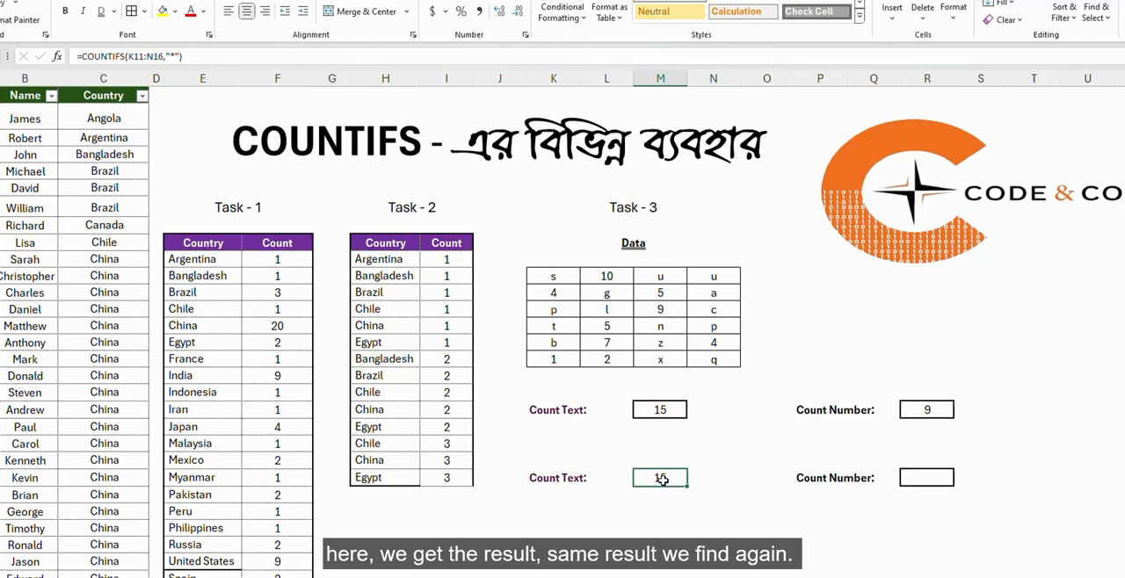
Start a COUNTIFS formula in the second Count Number box, R23, with K11:N16 as the criteria range.
left_click(914, 478)
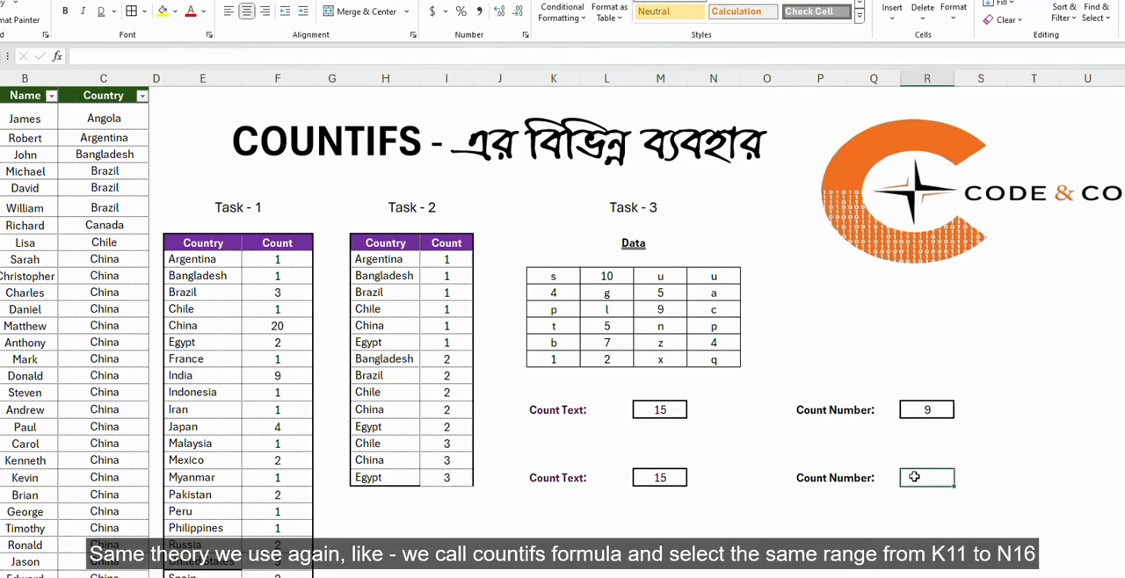
type("=co")
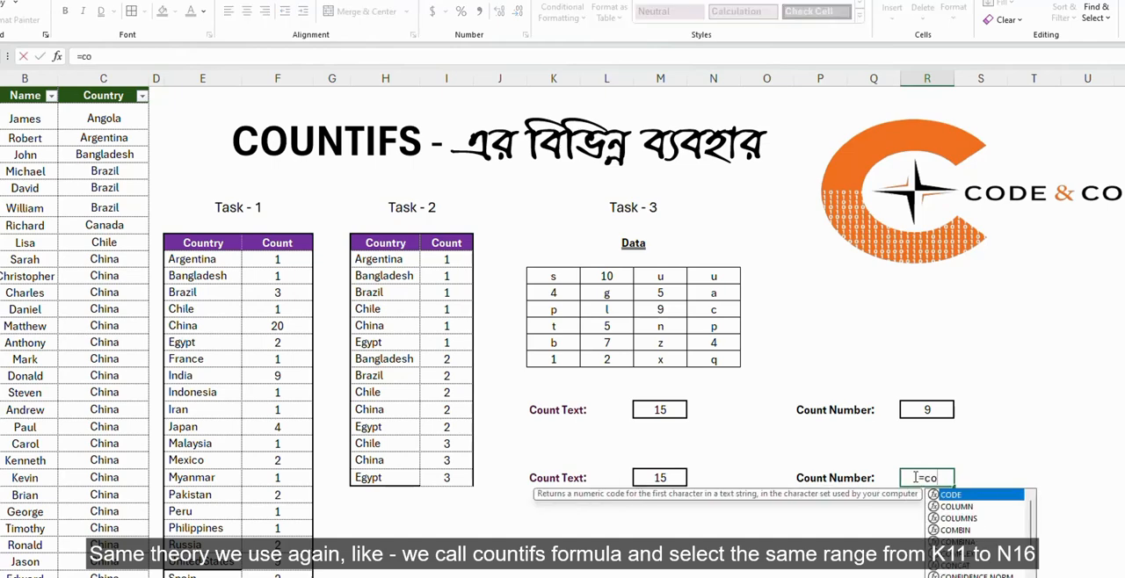
type("u")
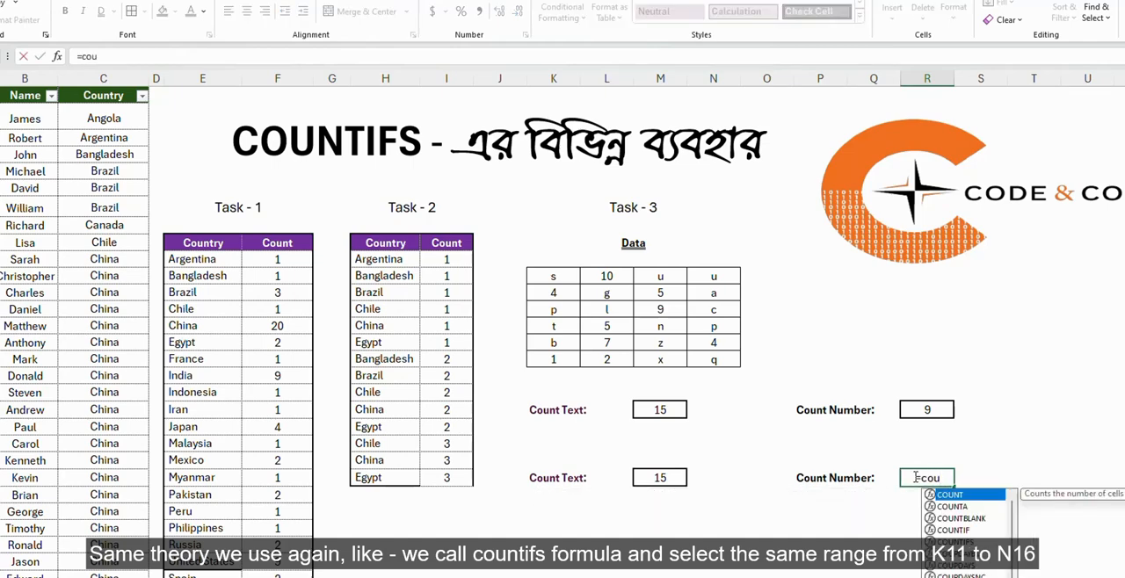
key("Down")
key("Down")
key("Down")
key("Tab")
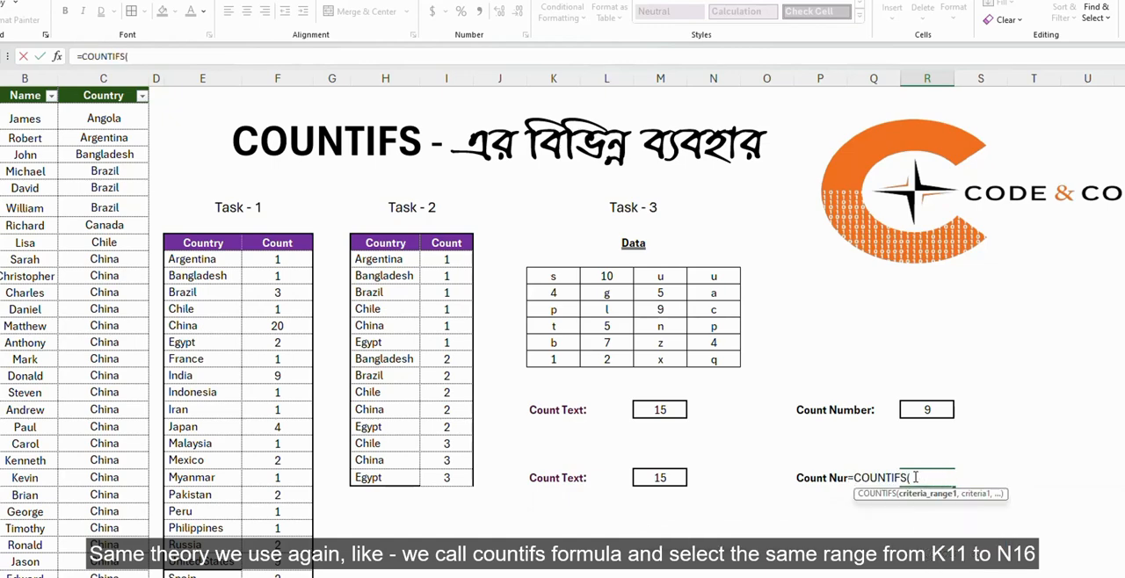
left_click_drag(555, 276, 705, 359)
type(",")
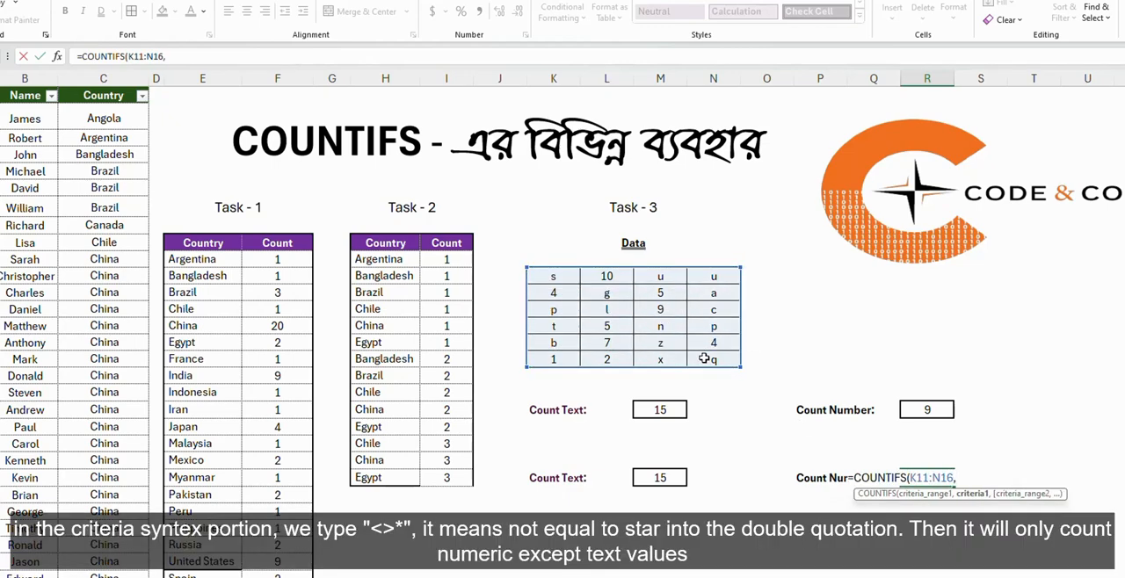
type("\"<>*\")")
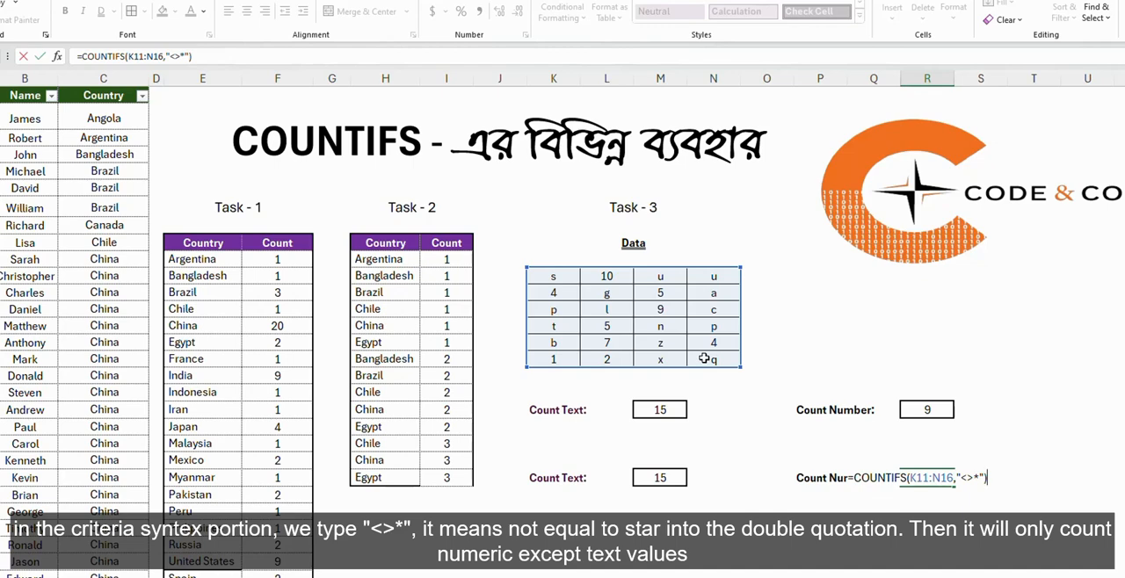
Add the not-equal wildcard criterion "<>*" to R23's COUNTIFS formula and complete it.
key("Return")
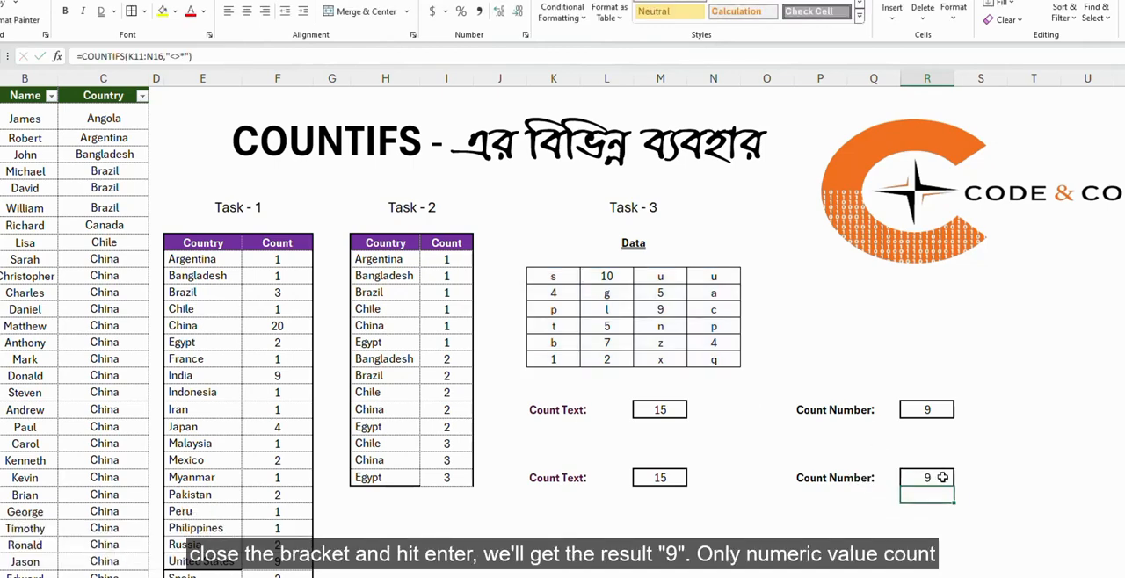
Review the data range K11:N16 and the asterisk in the criterion of R23's COUNTIFS formula, leaving the formula as is.
left_click(940, 477)
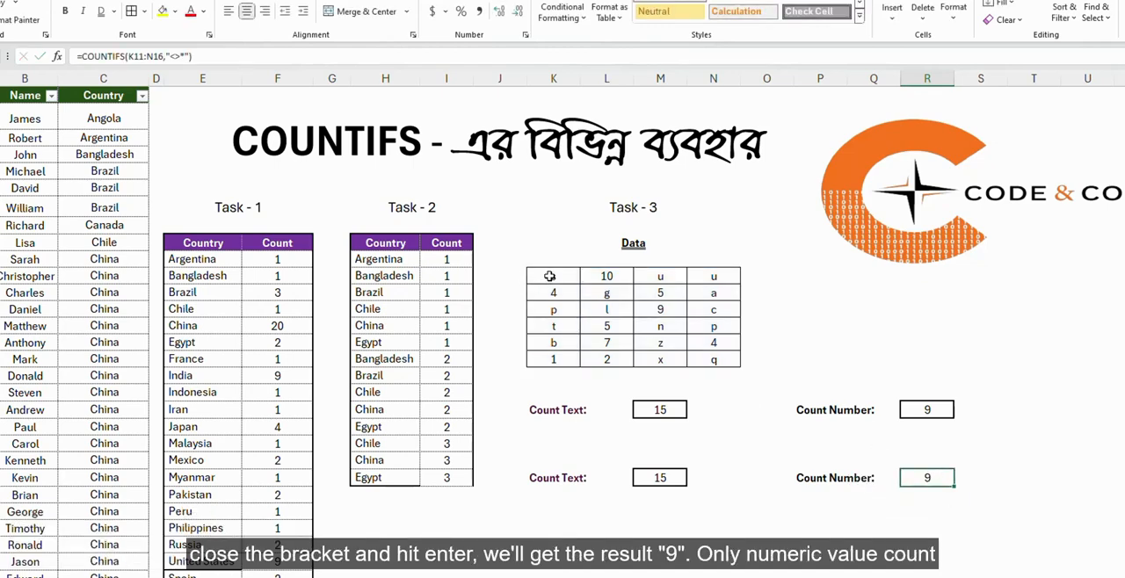
left_click_drag(551, 276, 714, 358)
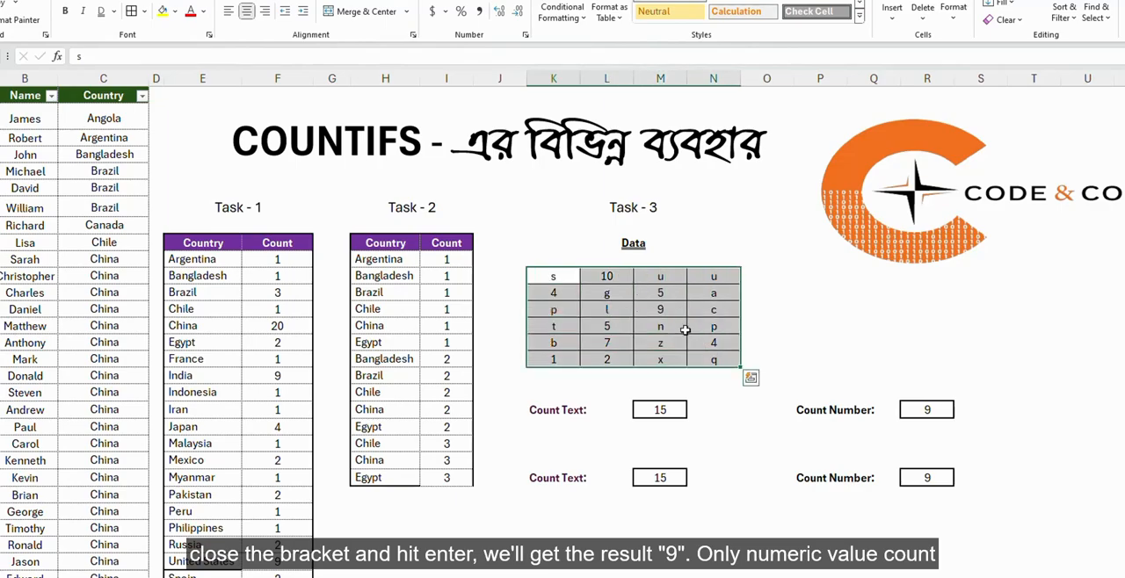
left_click(929, 481)
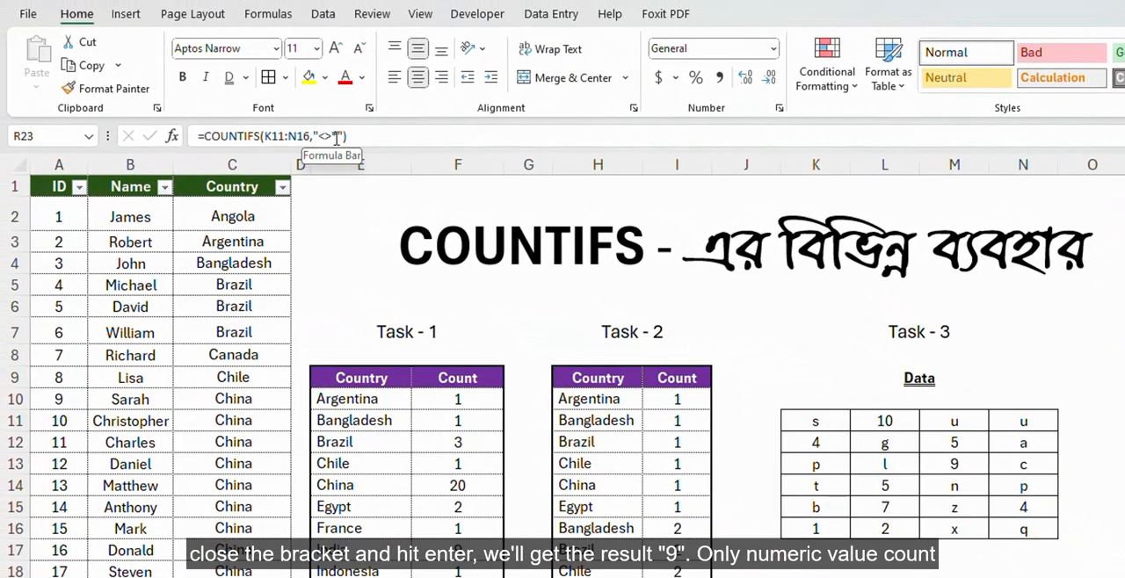
left_click(335, 137)
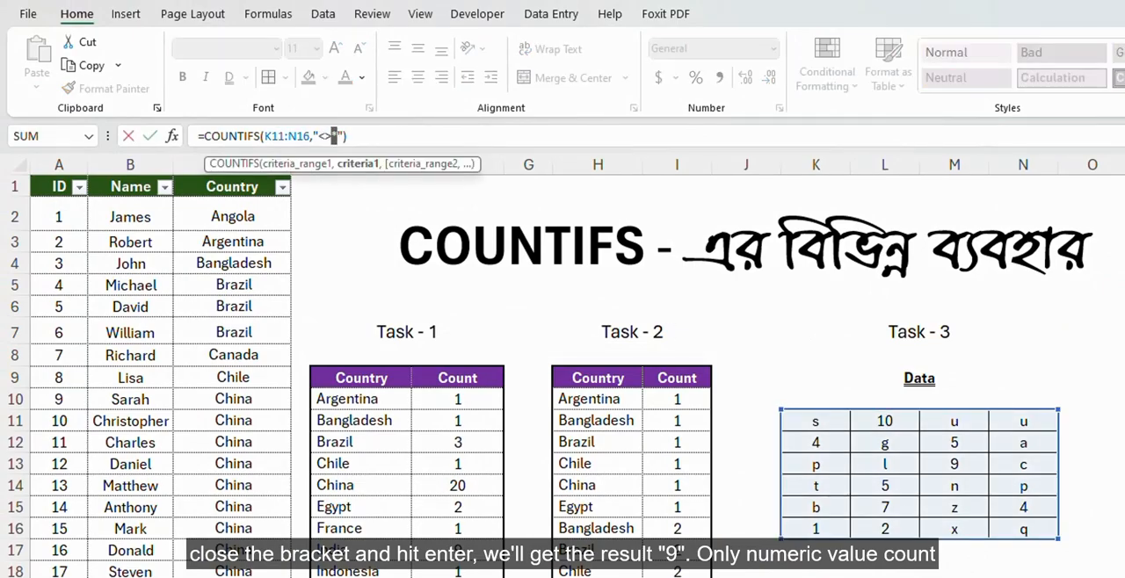
key("Return")
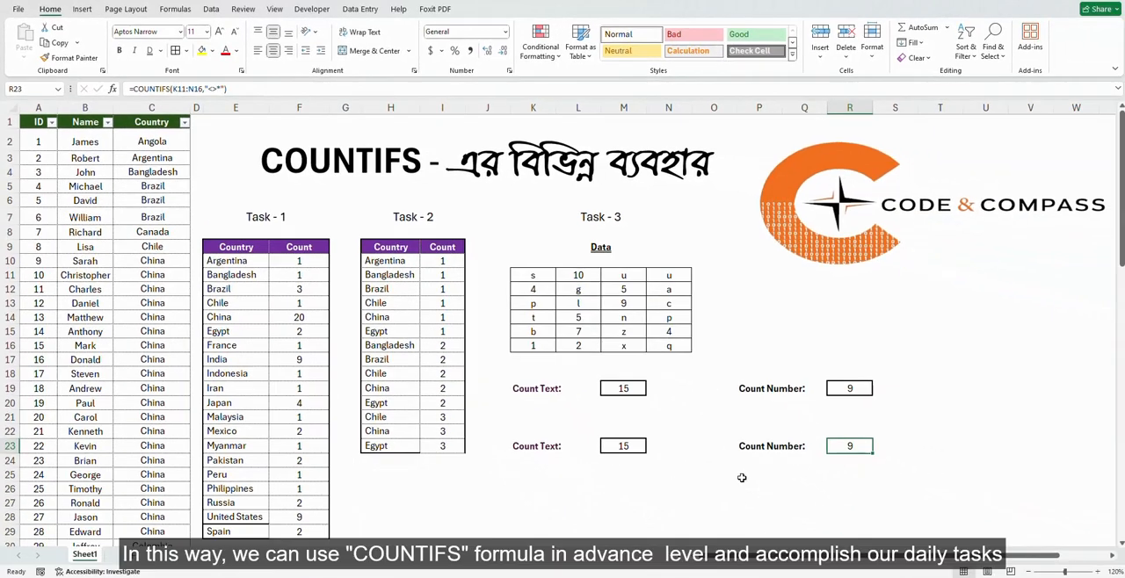